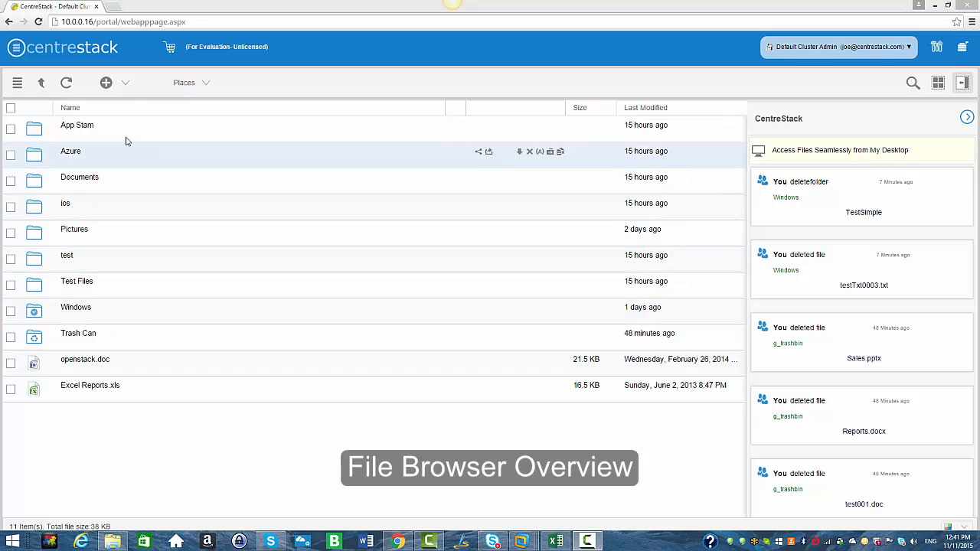
- Upload the single file Projects.doc from the Test simple small folder to the root file list
click(121, 90)
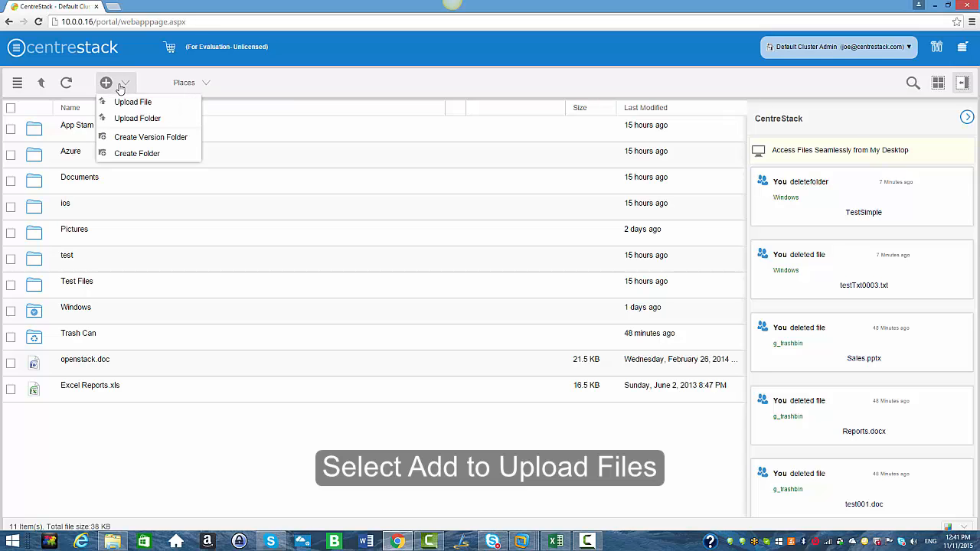
click(121, 102)
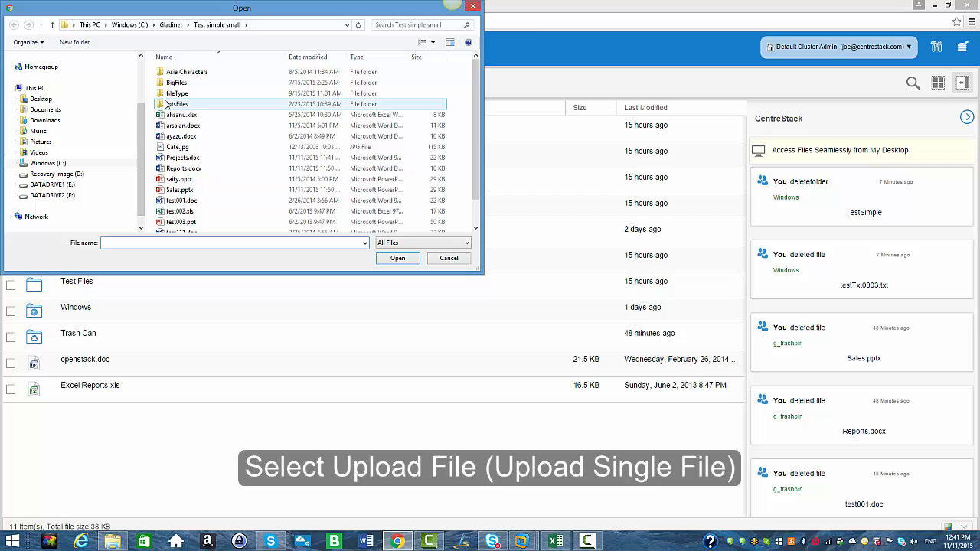
click(179, 158)
click(398, 258)
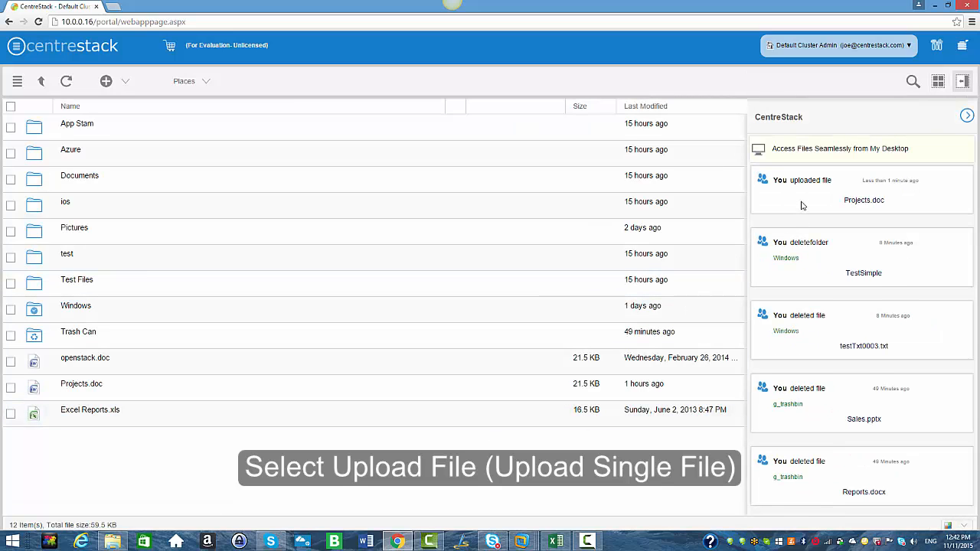
- Upload test001.doc and test002.xls together in one multi-file upload from the Test simple small folder
click(105, 81)
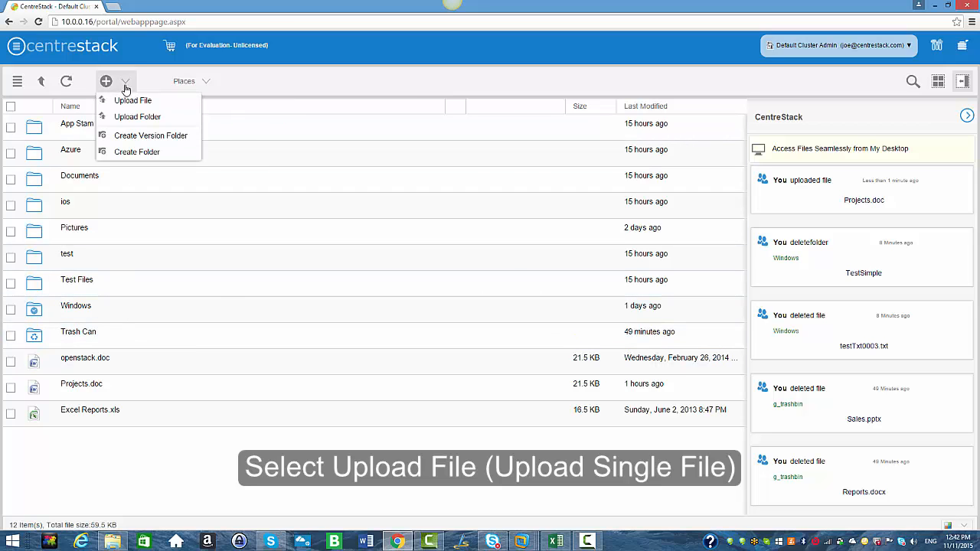
click(129, 102)
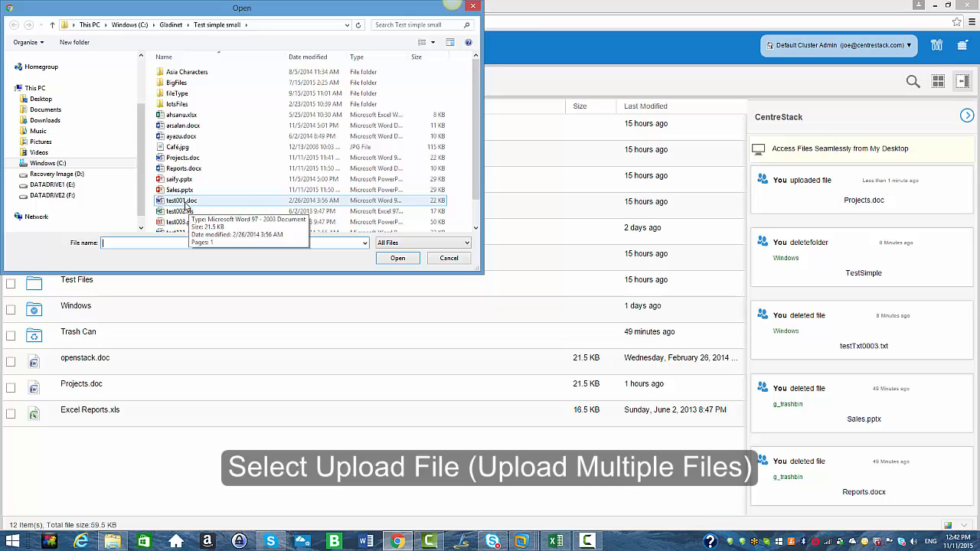
click(185, 204)
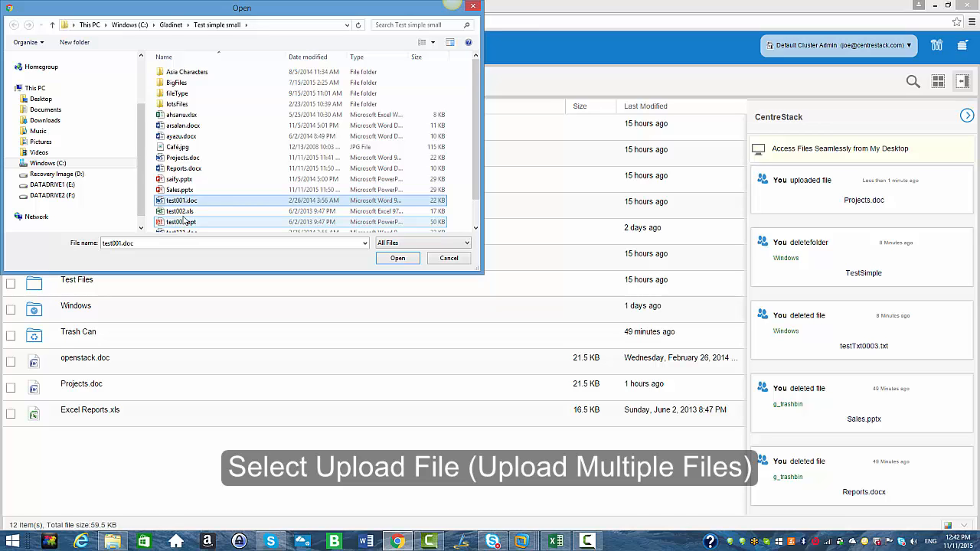
ctrl+click(183, 213)
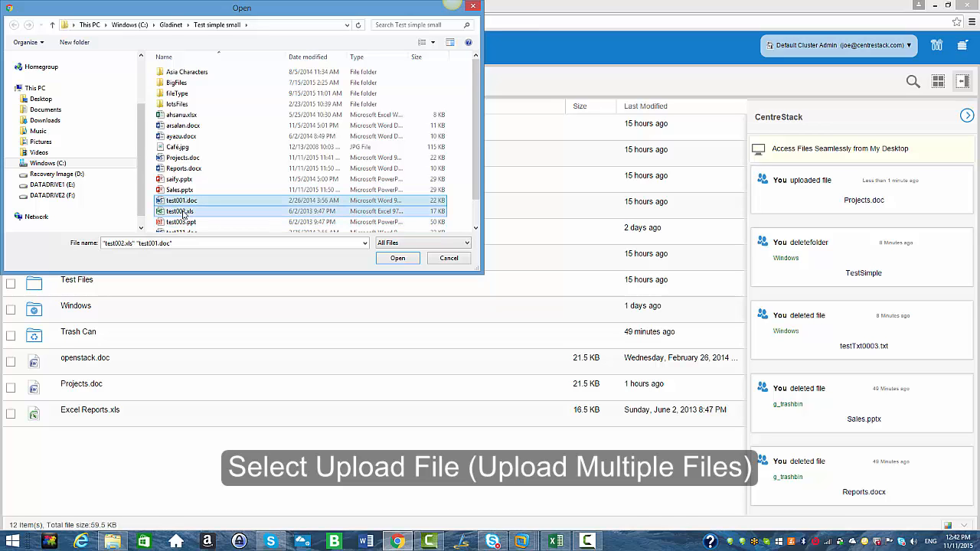
click(397, 259)
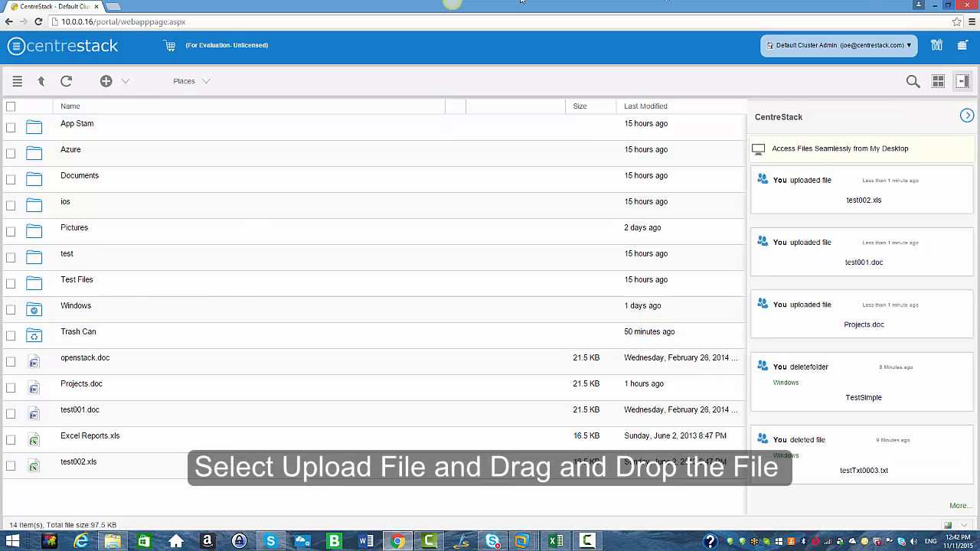
- Upload test003.ppt by dropping it from the file chooser onto the root file list
click(125, 81)
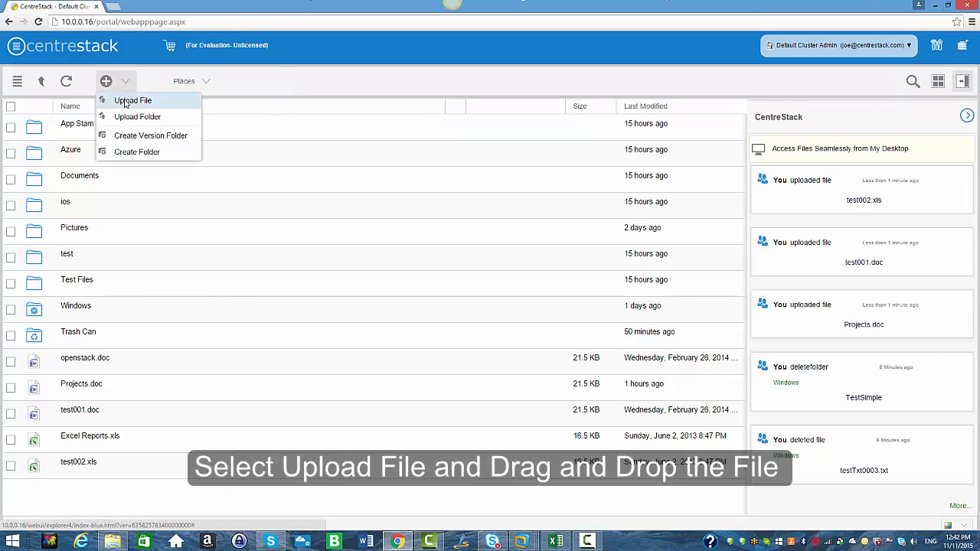
click(127, 100)
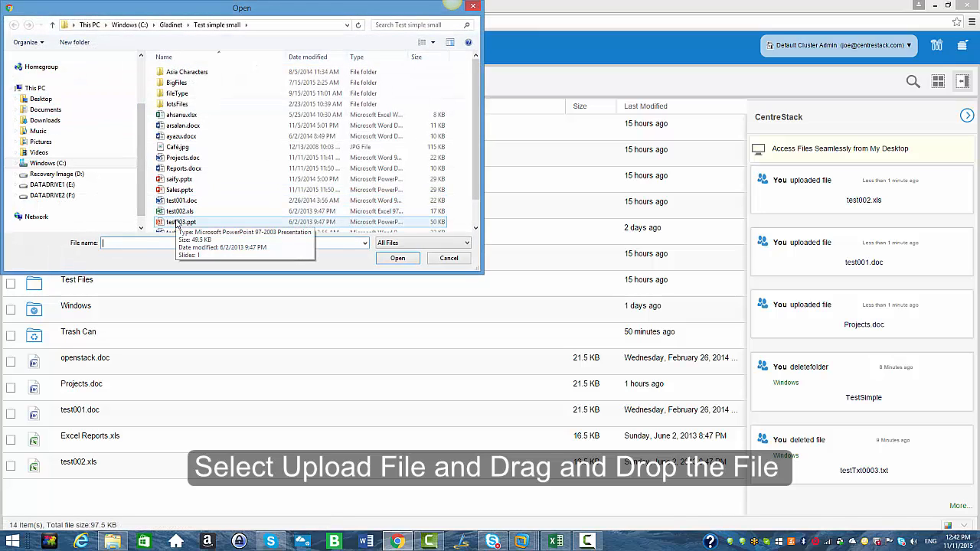
drag(182, 222, 132, 514)
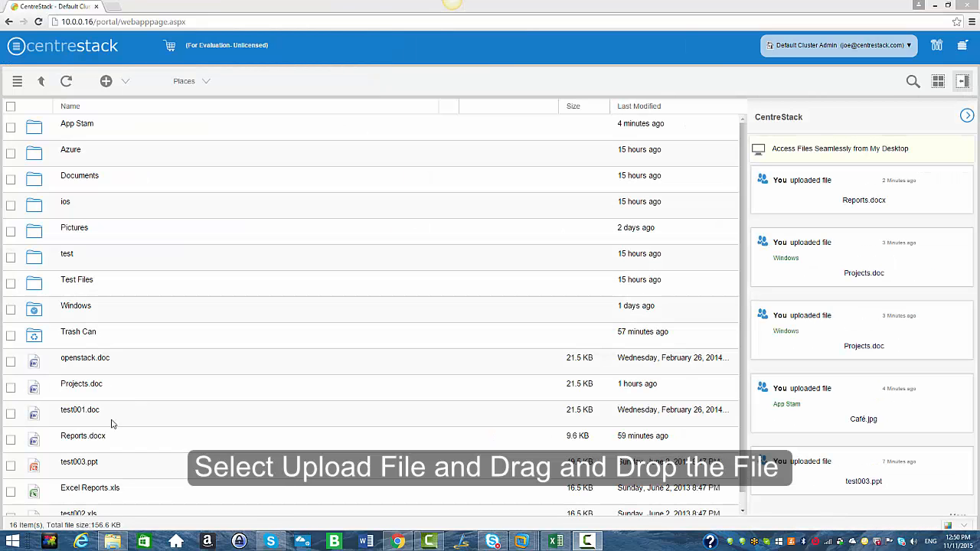
- Open Reports.docx in the web viewer and download a copy of it from there
right_click(85, 441)
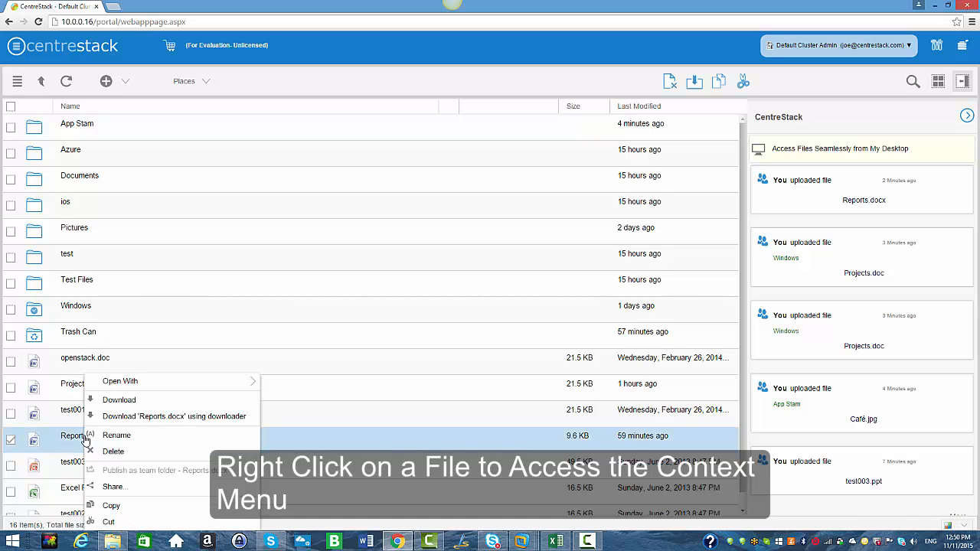
mouse_move(126, 387)
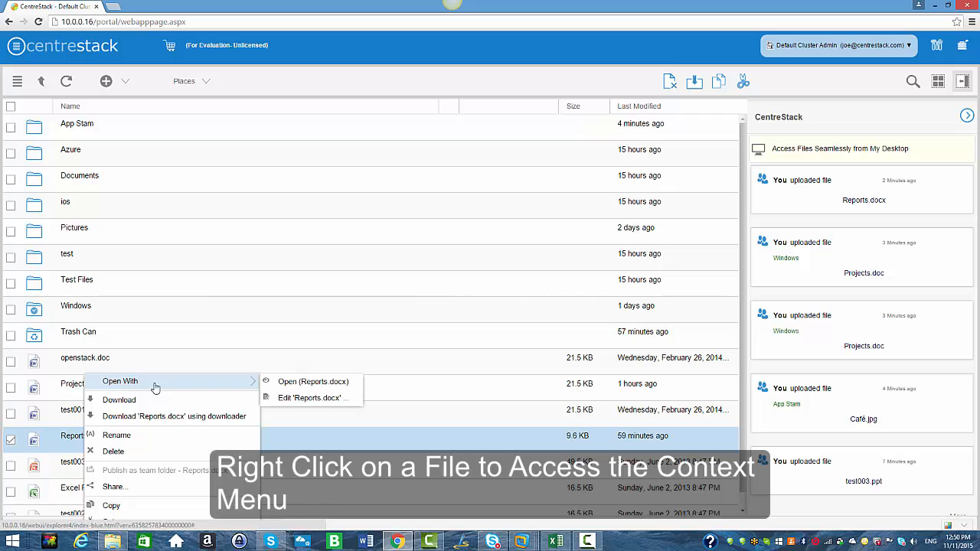
click(293, 382)
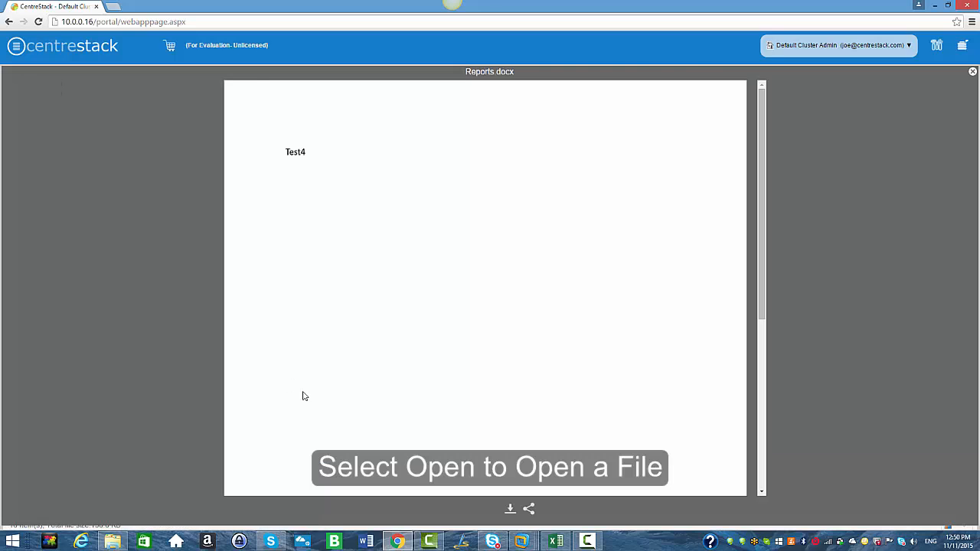
click(529, 510)
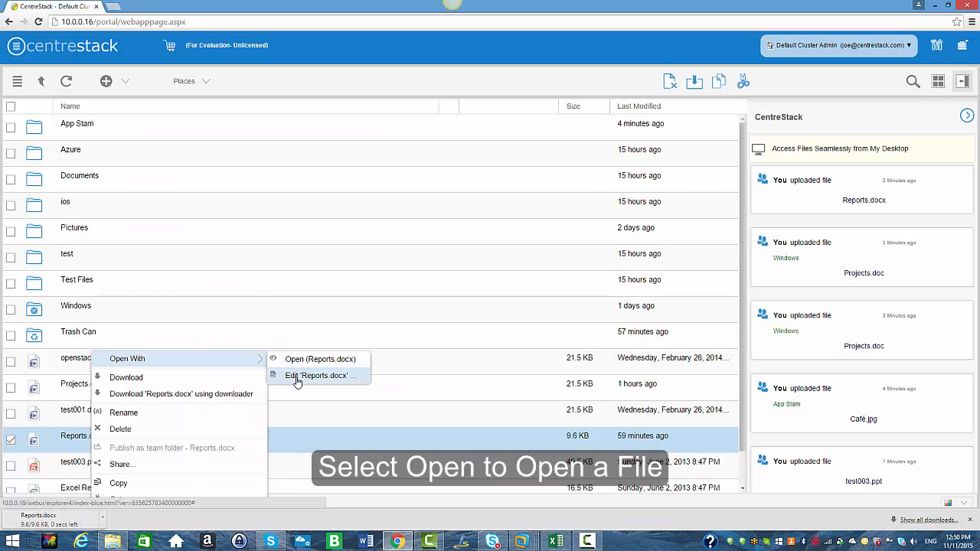
- Edit Reports.docx in Word by adding the line "Testing" below Test4, then save and close the document
click(298, 377)
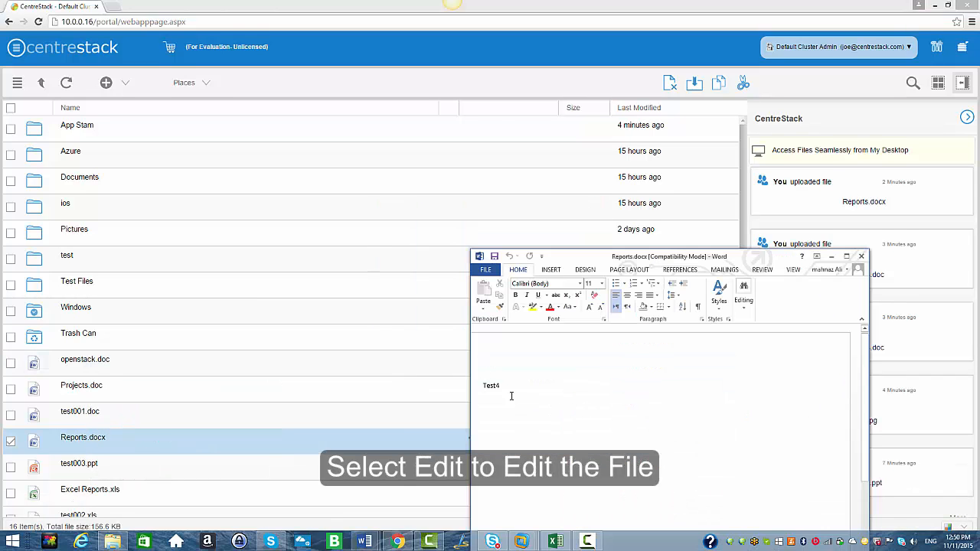
key(Return)
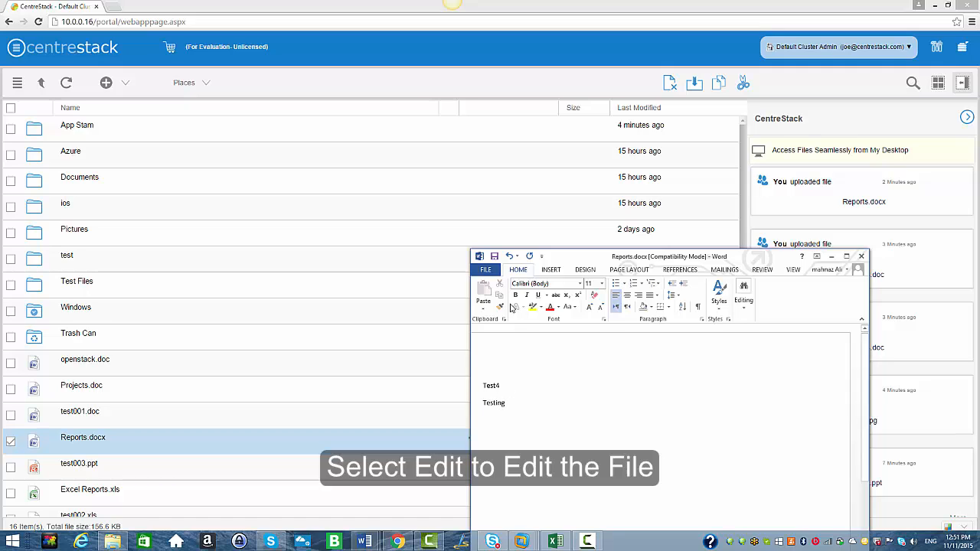
click(495, 258)
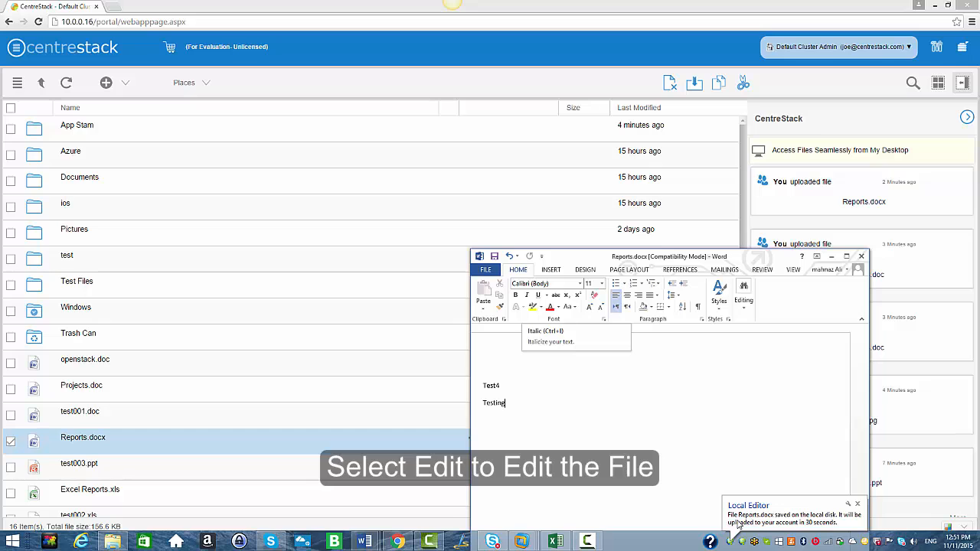
click(862, 257)
click(861, 257)
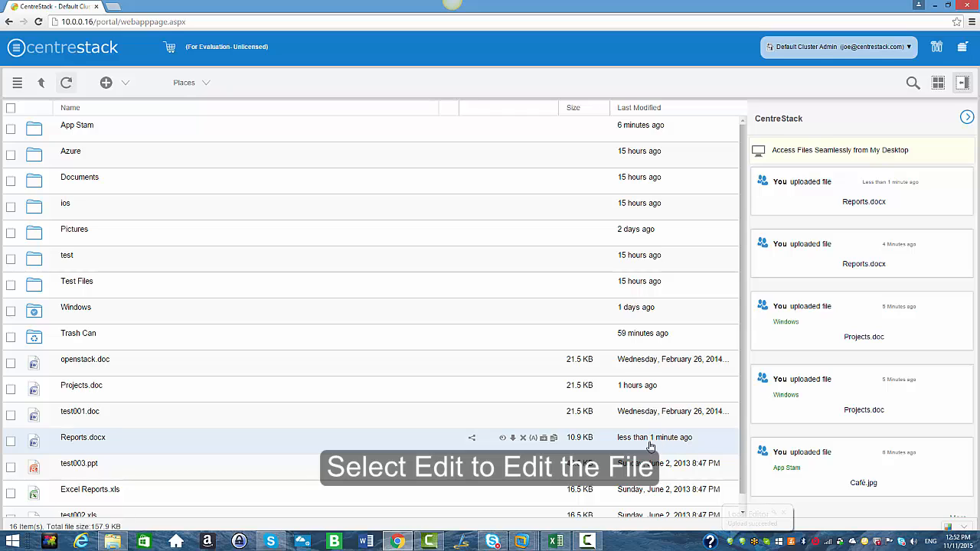
- Download the edited Reports.docx through the browser and close the downloaded copy in Word
right_click(90, 440)
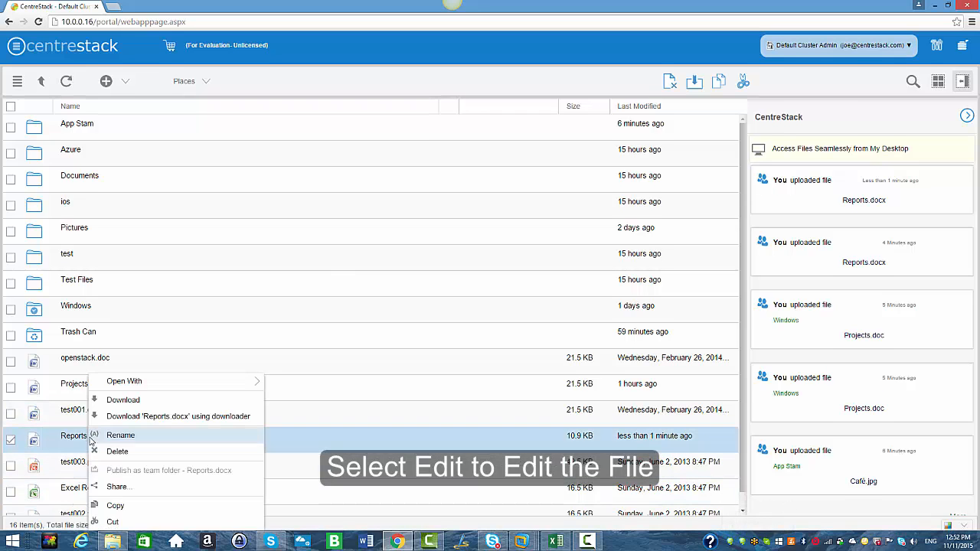
click(122, 401)
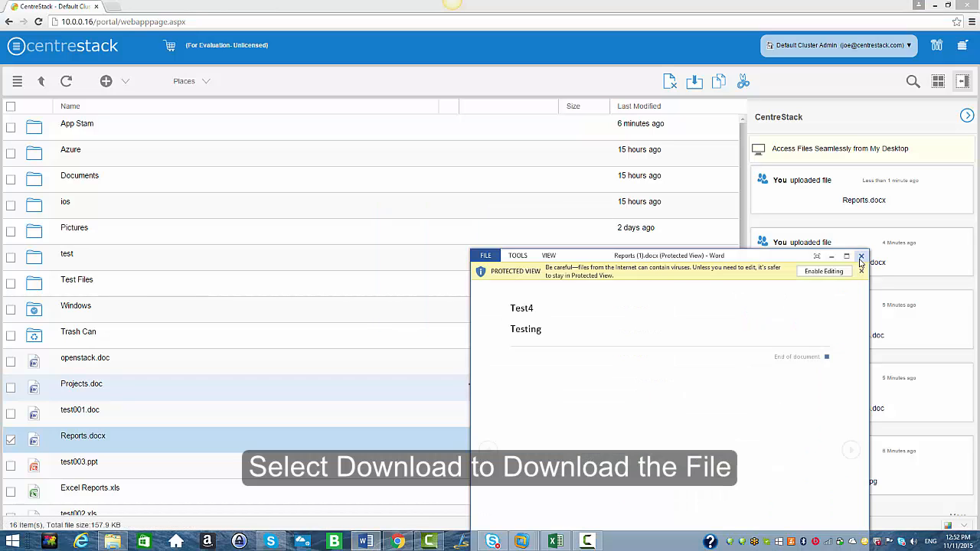
click(861, 258)
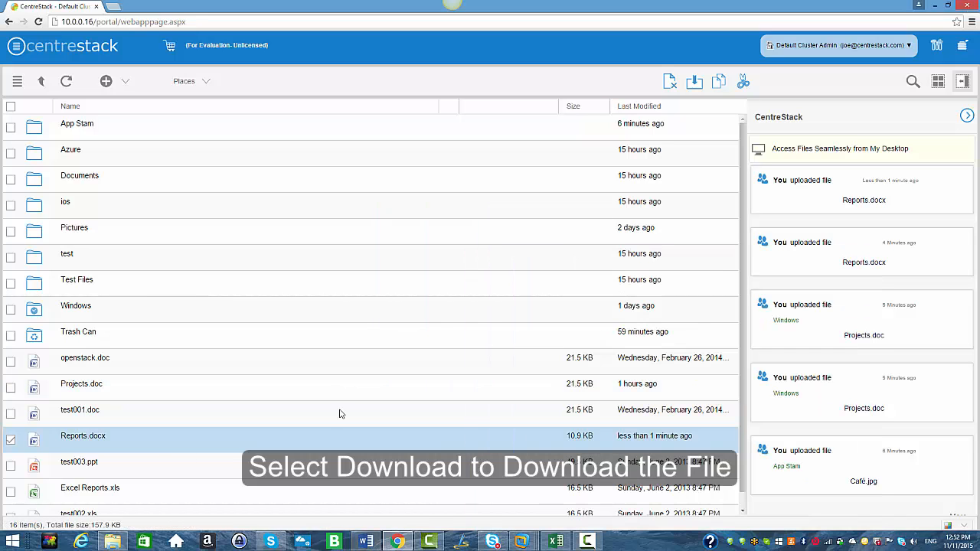
- Download Reports.docx with the local downloader into the Downloads folder of This PC and close that folder's window
click(10, 443)
right_click(88, 438)
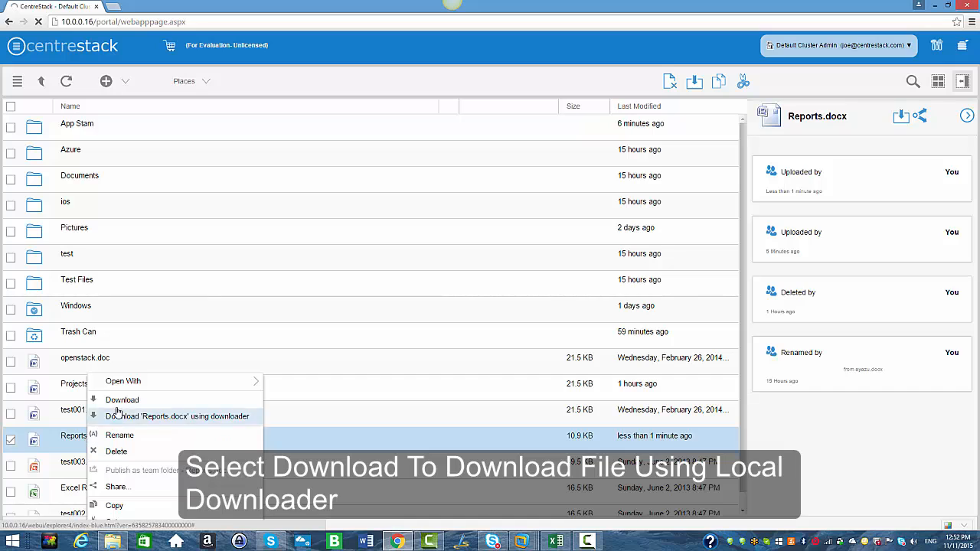
click(142, 418)
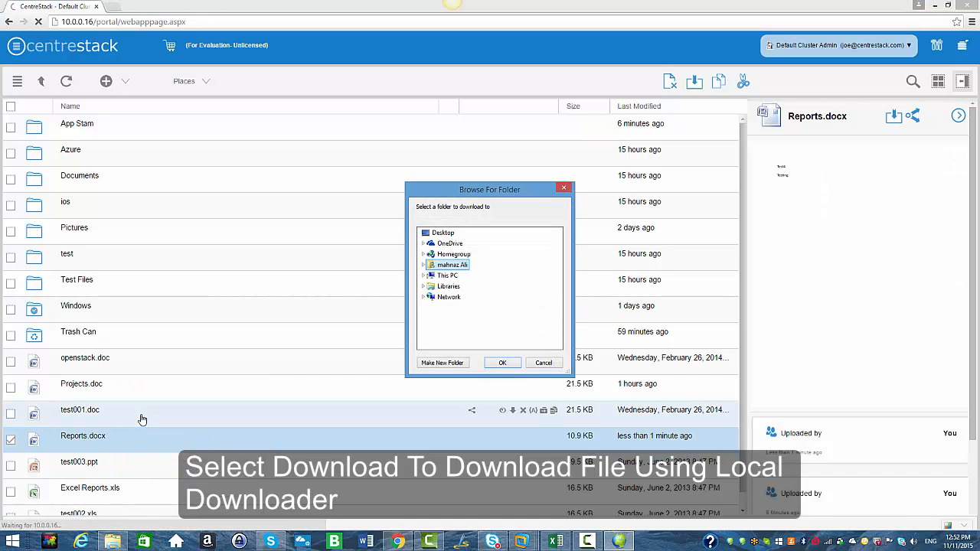
double_click(447, 276)
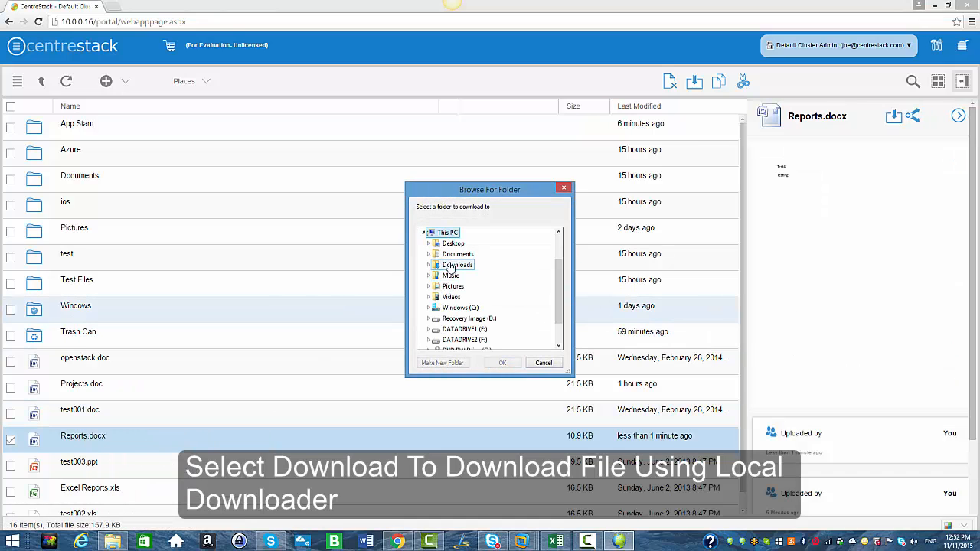
click(451, 265)
click(503, 364)
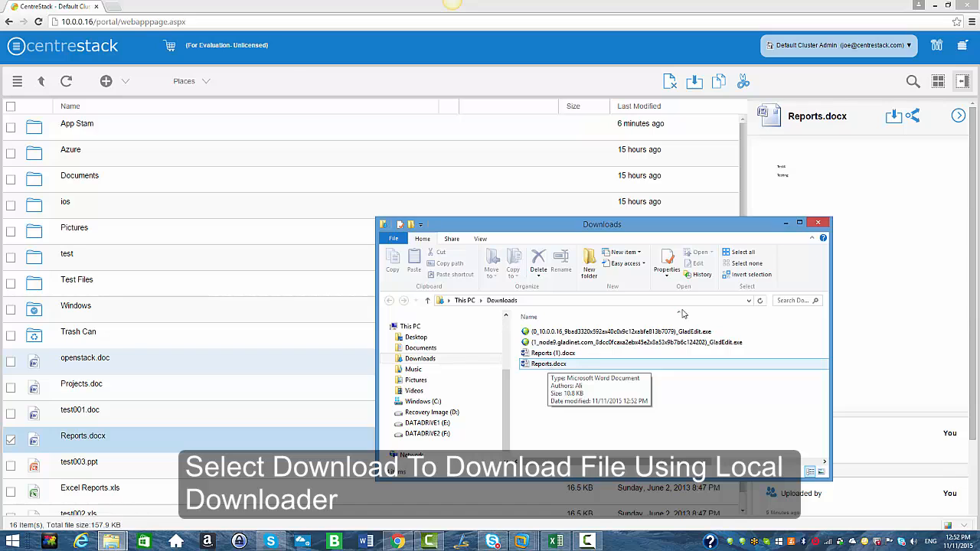
click(818, 222)
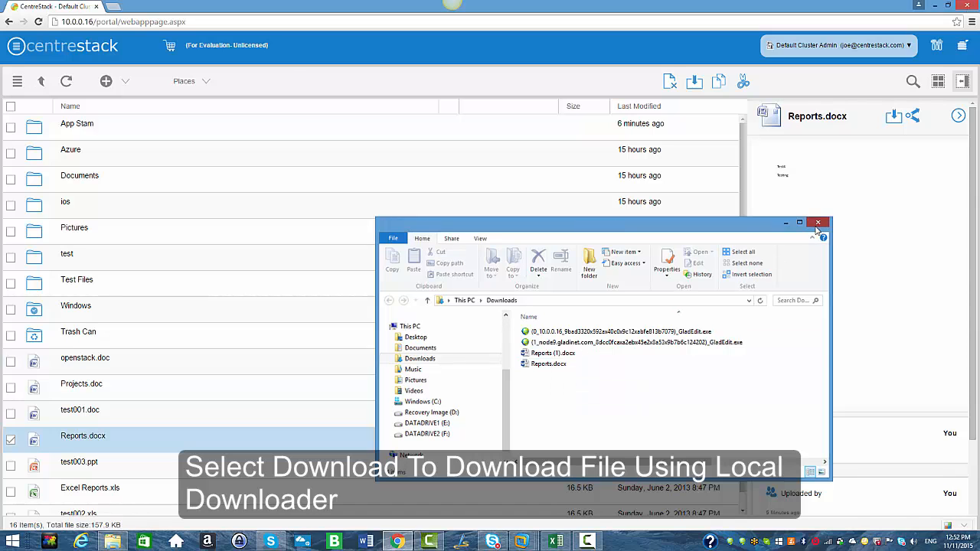
- Rename Reports.docx to Reports123.docx
click(12, 444)
right_click(68, 443)
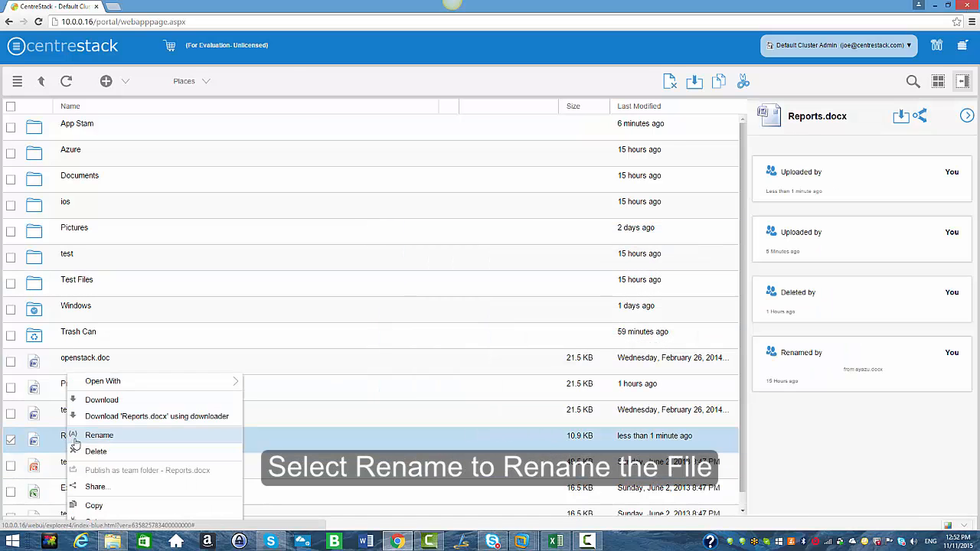
click(105, 438)
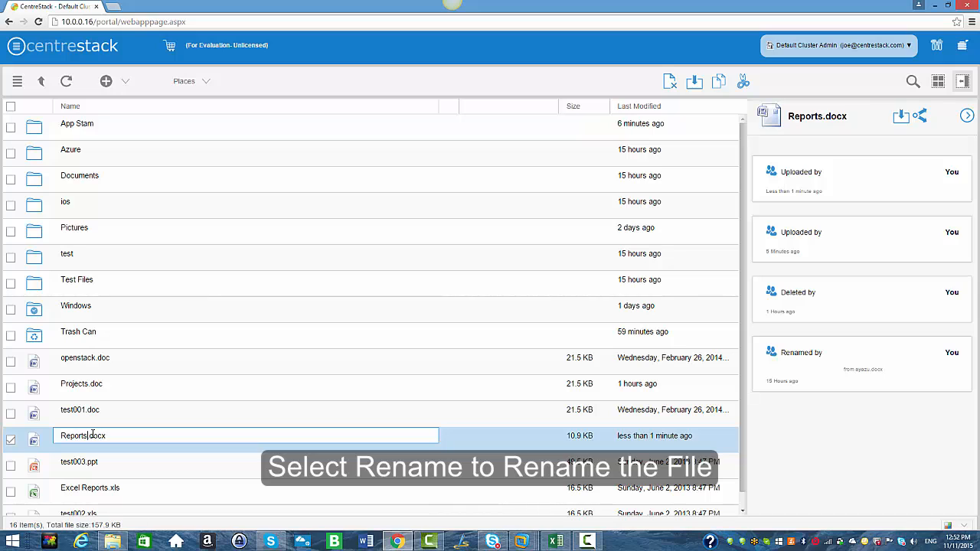
text(123)
key(Return)
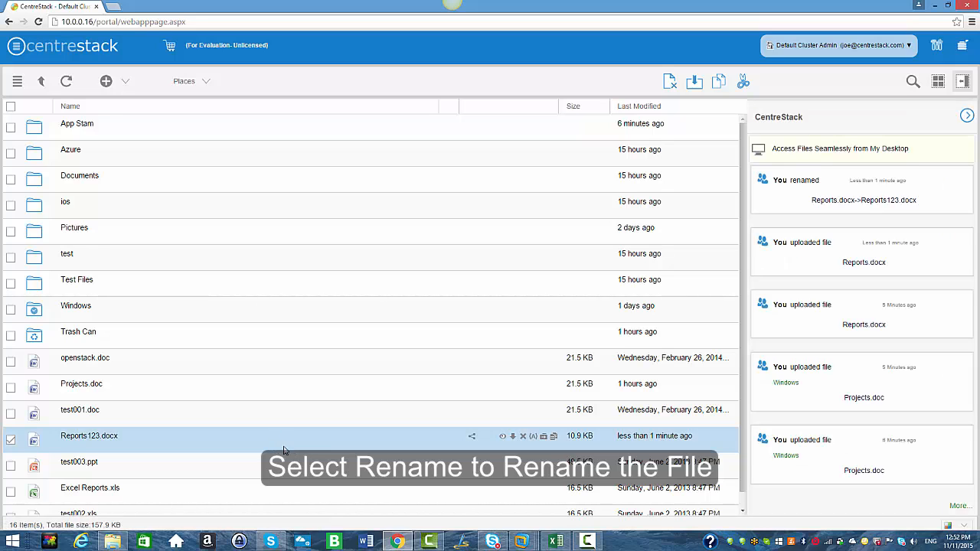
- Delete Reports123.docx from the file list and confirm the deletion
right_click(92, 437)
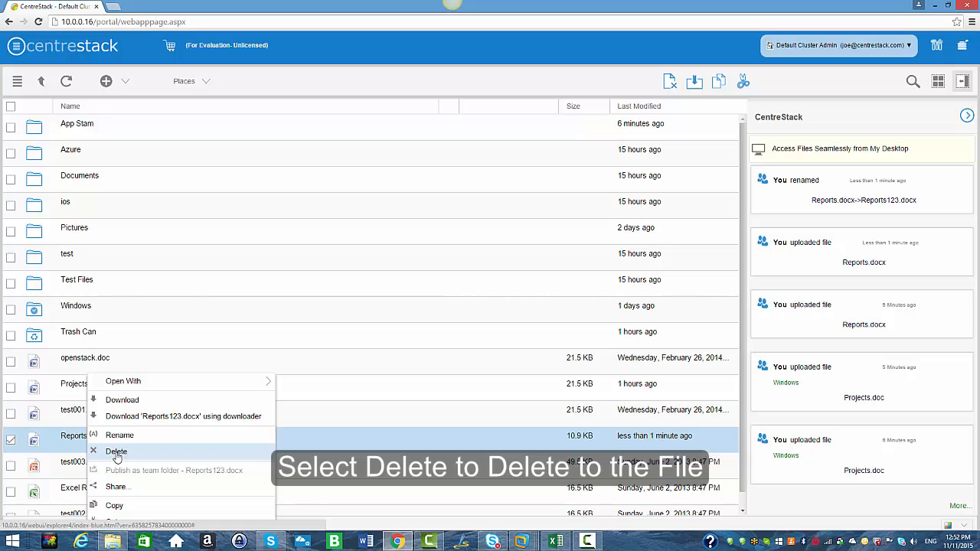
click(117, 452)
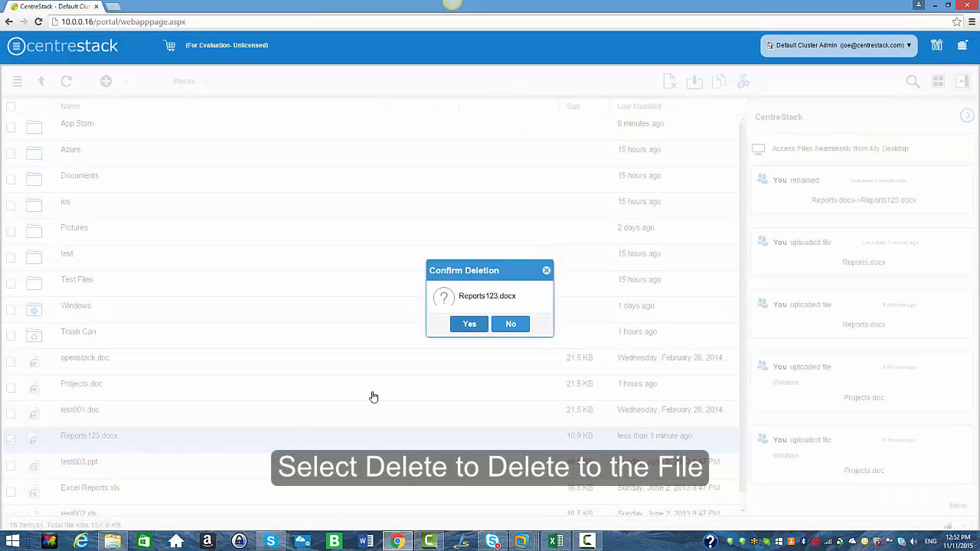
click(467, 325)
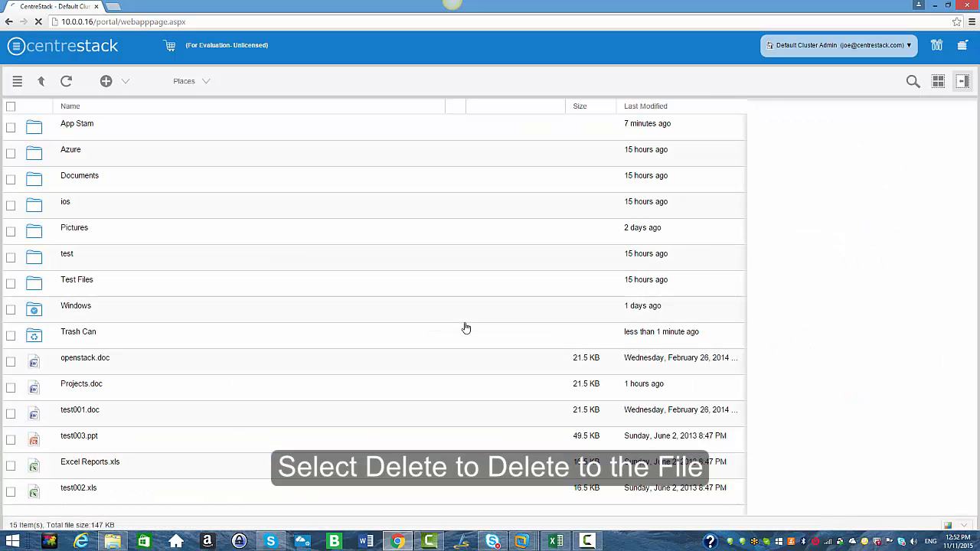
- Open the sharing settings of Projects.doc and close them without adding anyone
right_click(94, 393)
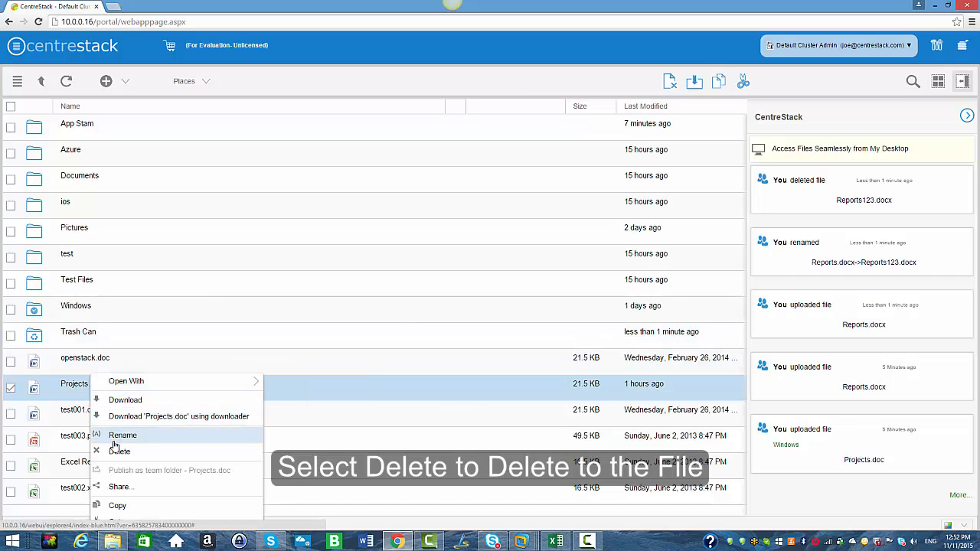
click(120, 488)
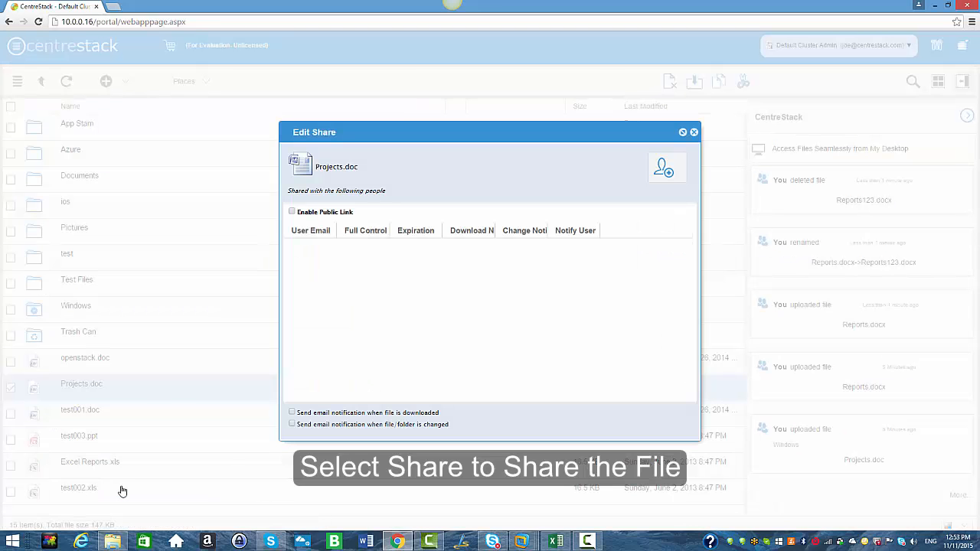
click(694, 132)
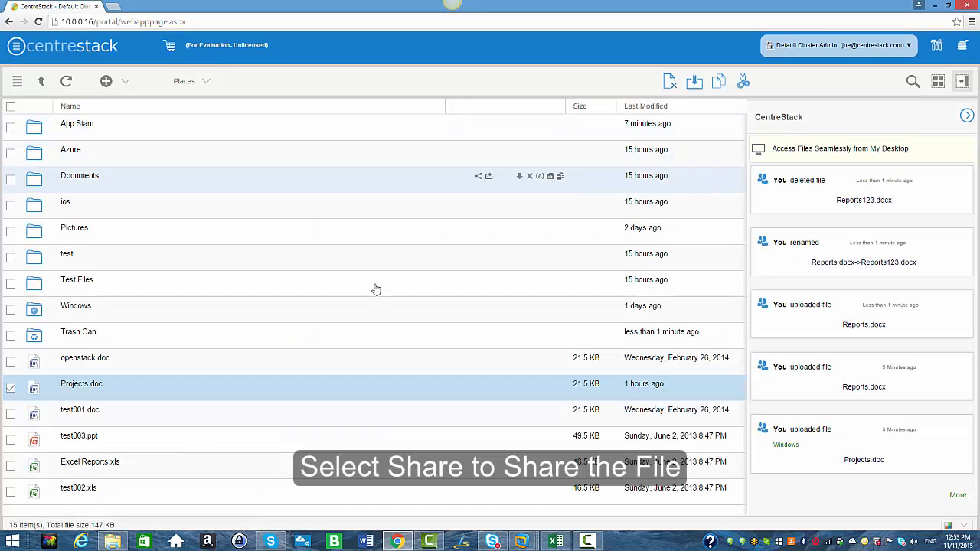
- Copy Projects.doc into the Azure folder and return to the root file list
right_click(74, 386)
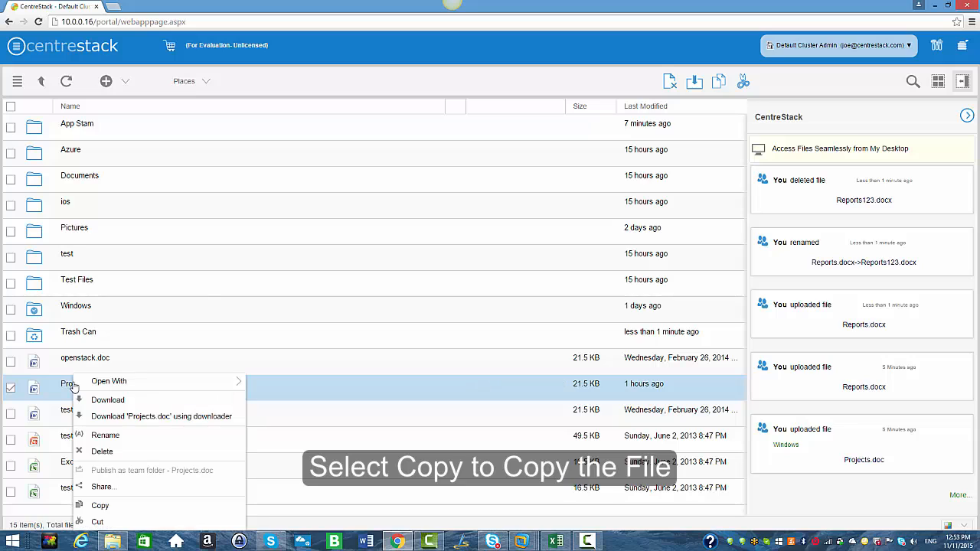
click(107, 507)
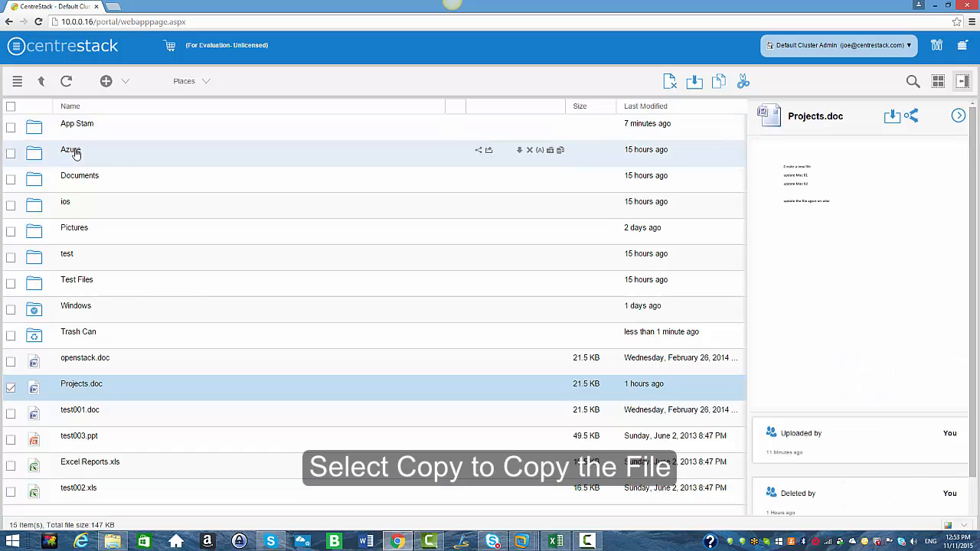
click(80, 156)
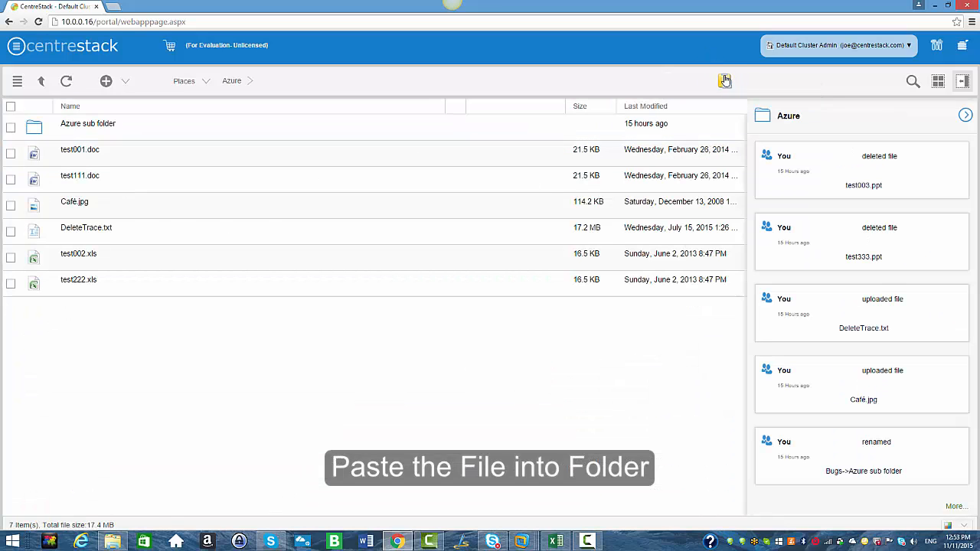
click(725, 81)
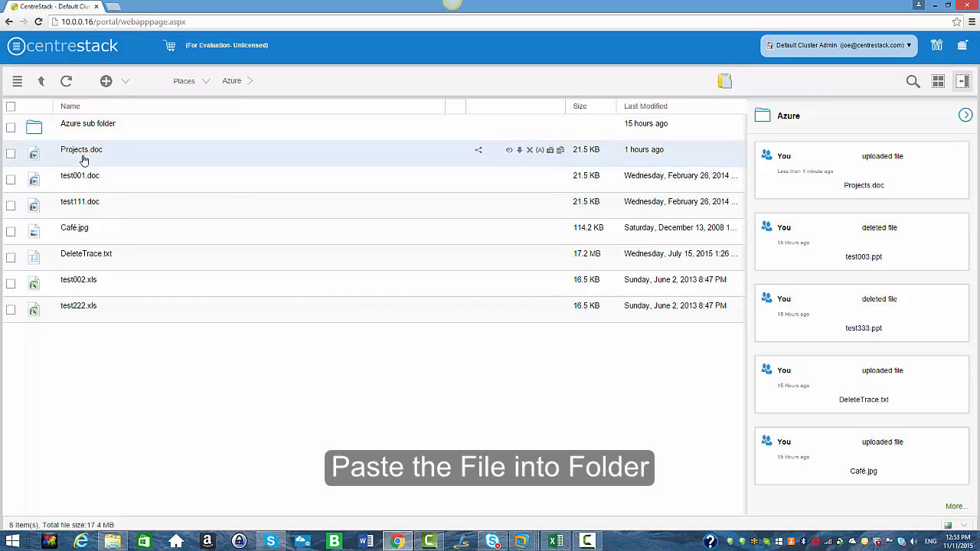
click(41, 81)
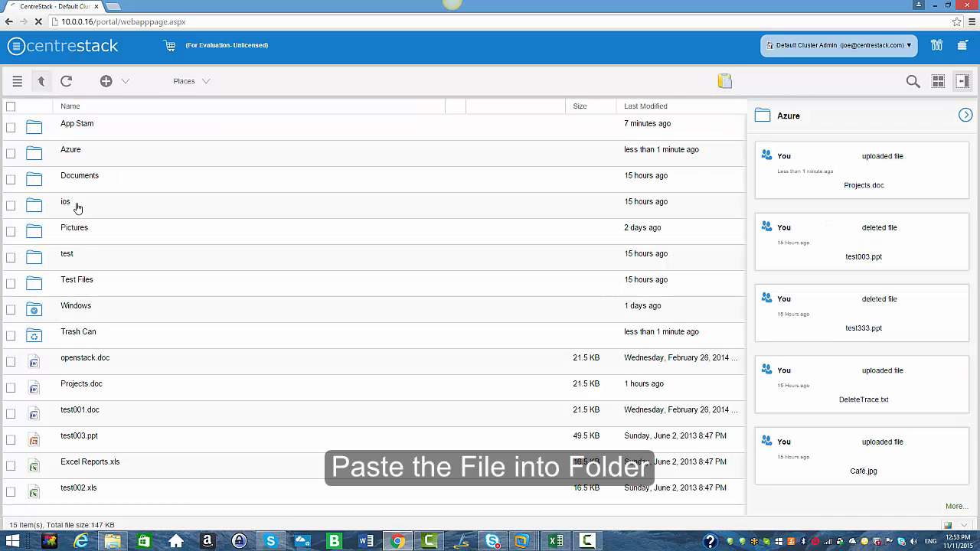
- Cut Projects.doc from the root, paste it into the App Stam folder and return to the root file list
right_click(108, 390)
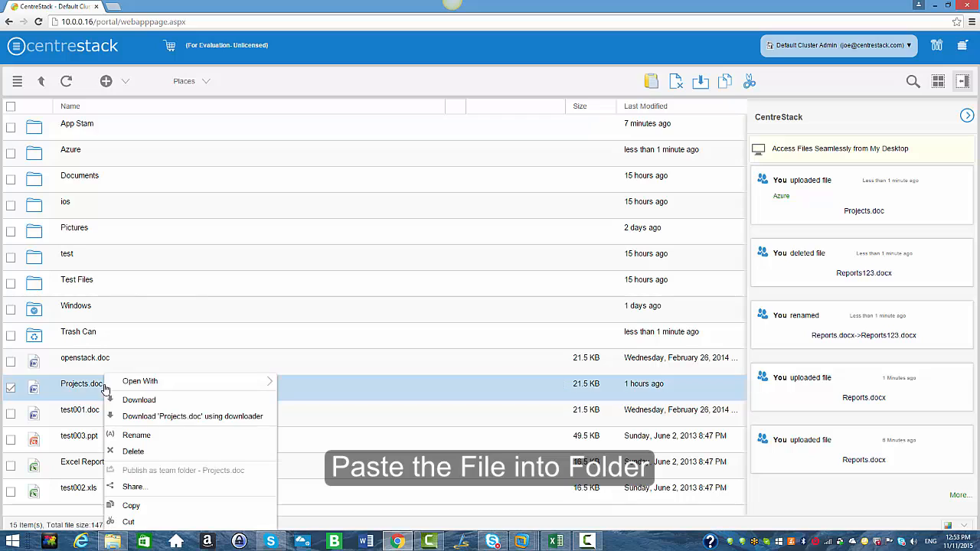
click(131, 522)
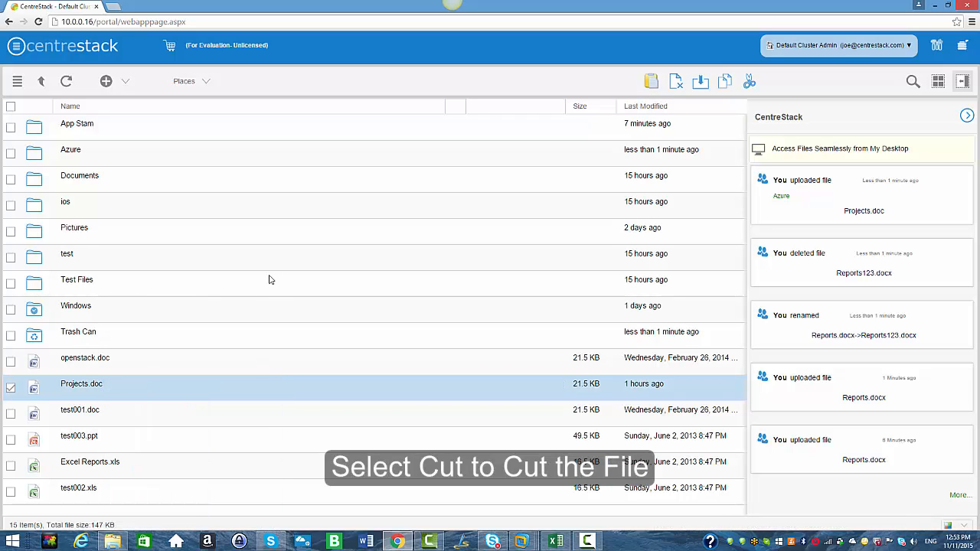
click(90, 131)
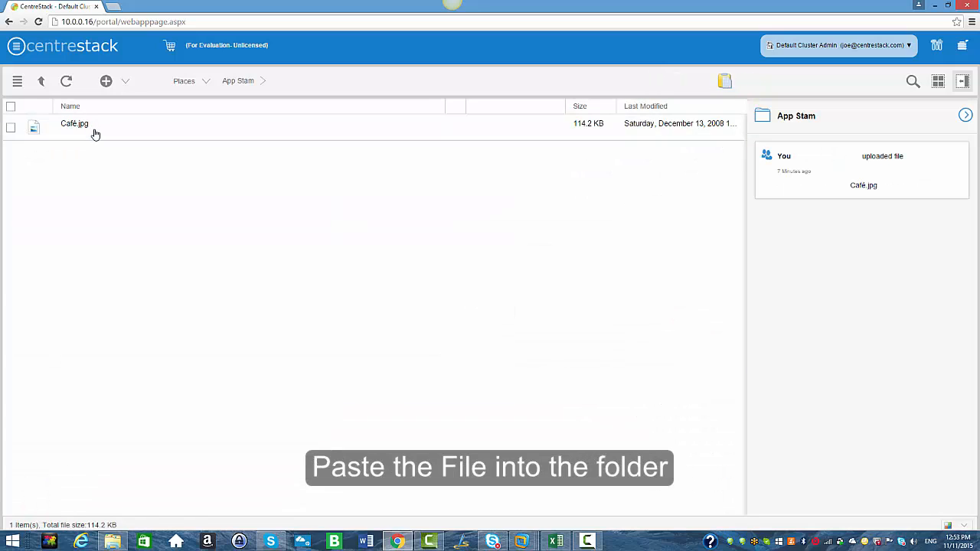
click(724, 82)
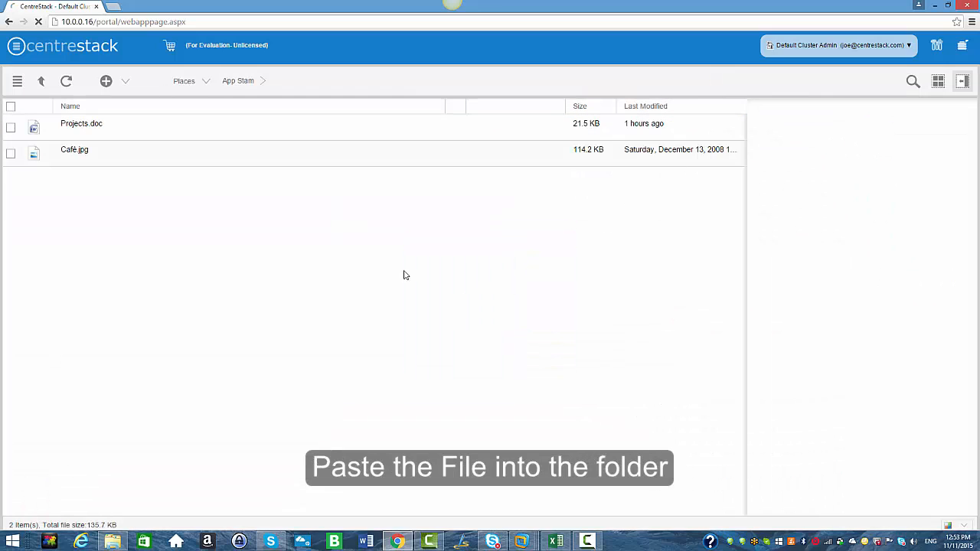
click(41, 83)
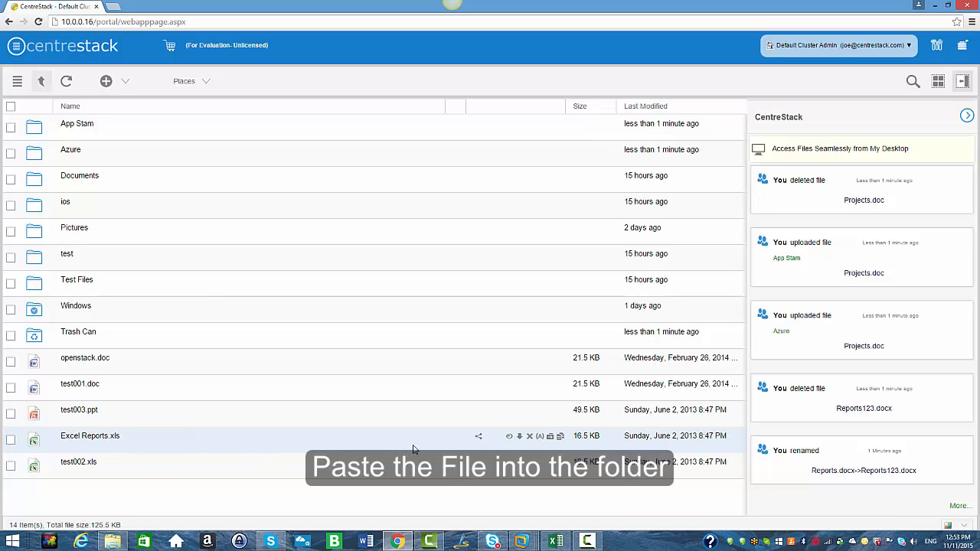
- View the sharing settings of Excel Reports.xls, preview the file's contents and close the preview
click(478, 438)
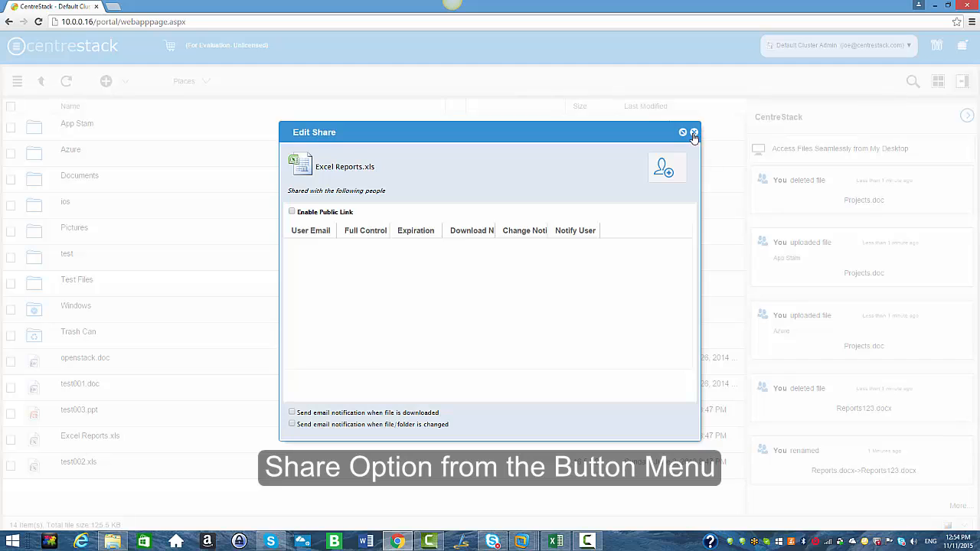
click(694, 133)
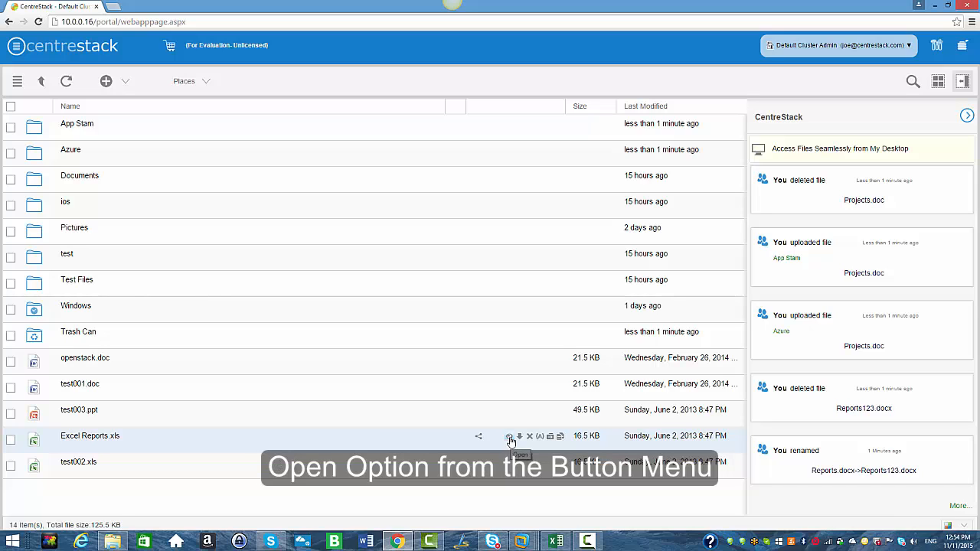
click(510, 437)
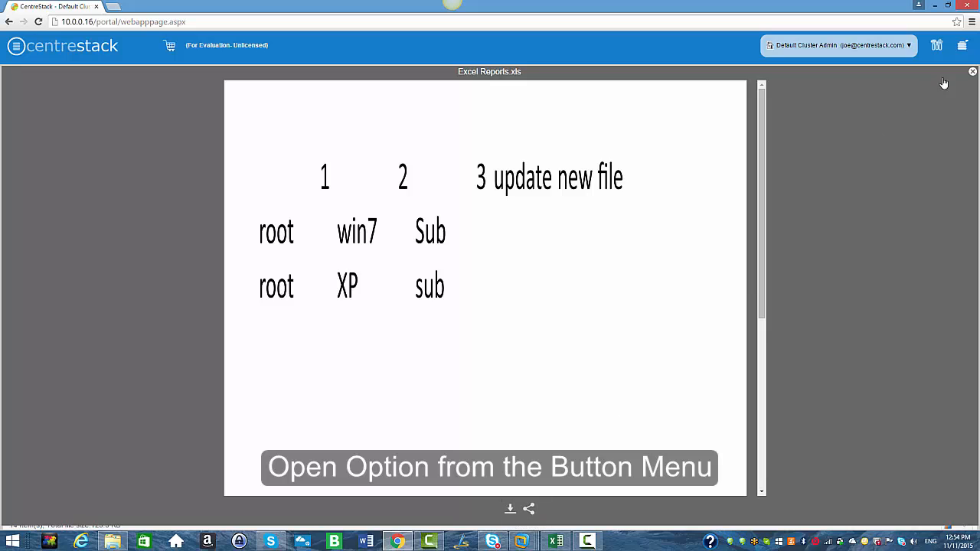
click(971, 73)
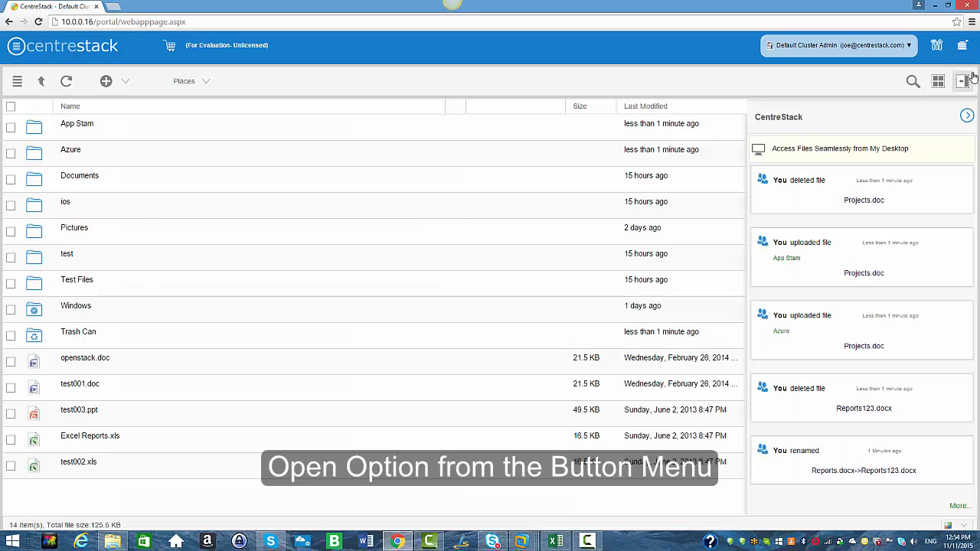
- Download Excel Reports.xls and close the downloaded copy in Excel
mouse_move(509, 440)
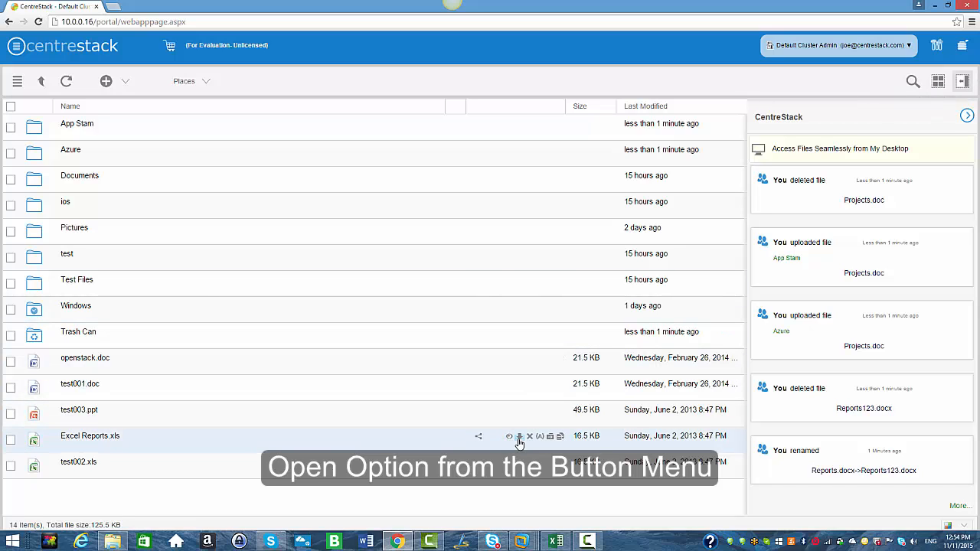
click(520, 439)
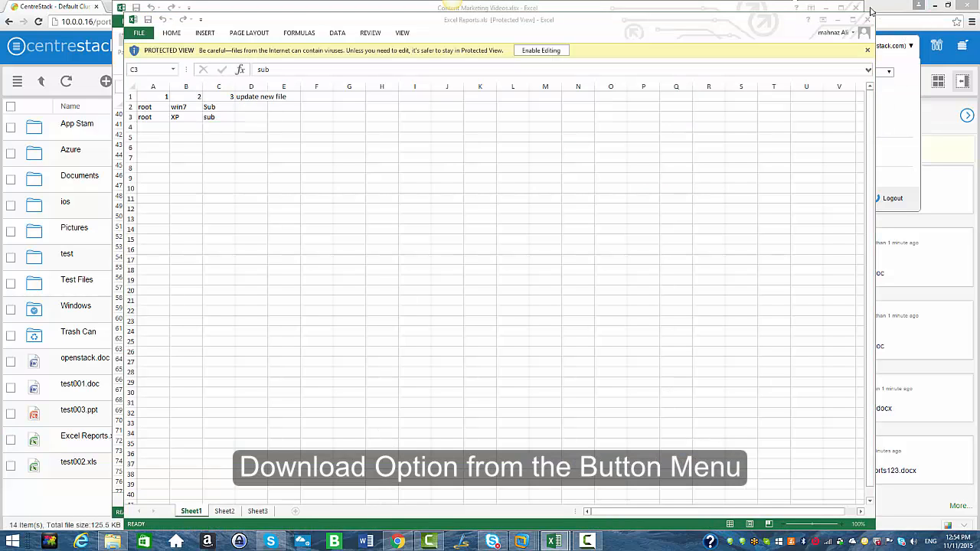
click(871, 10)
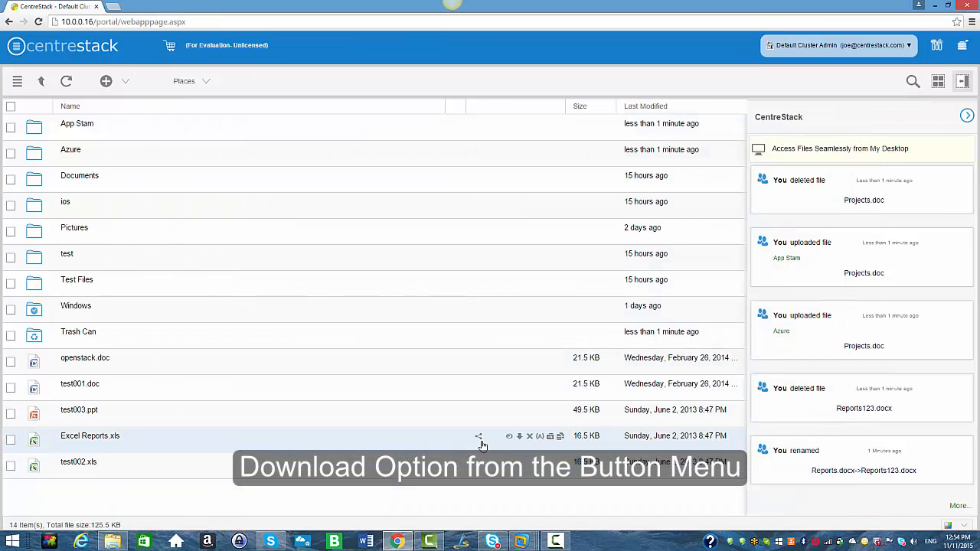
- Request deletion of Excel Reports.xls but decline the confirmation, and rename the file to Excel Reports123.xls instead
click(530, 437)
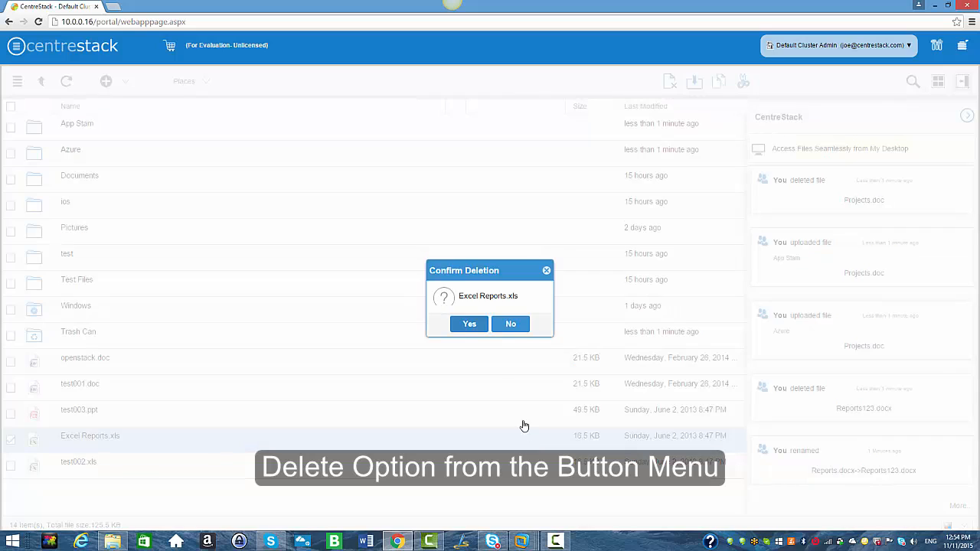
click(510, 325)
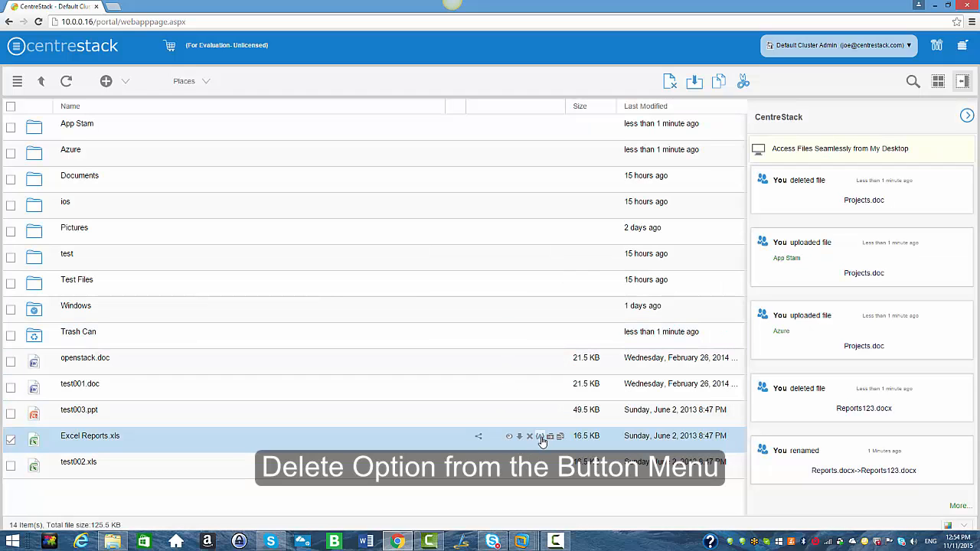
click(540, 438)
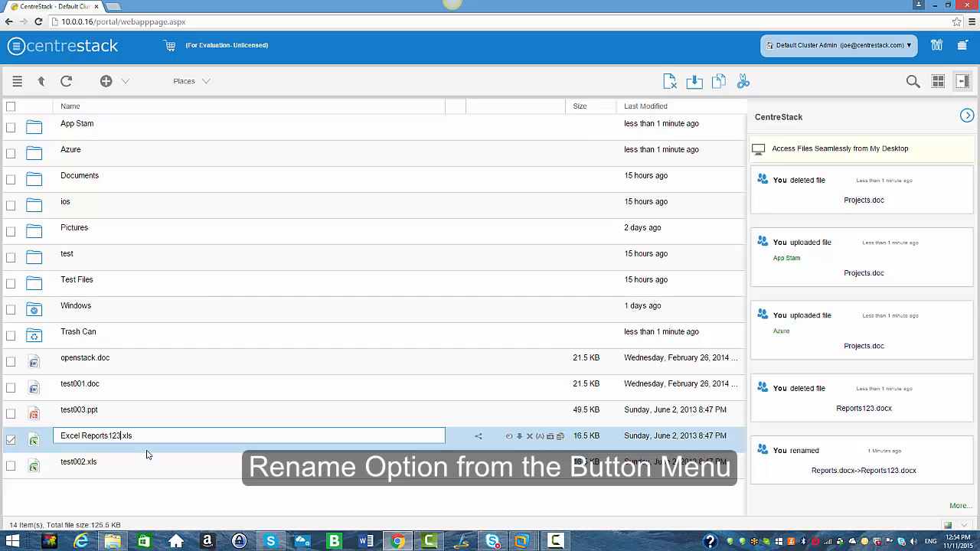
key(Return)
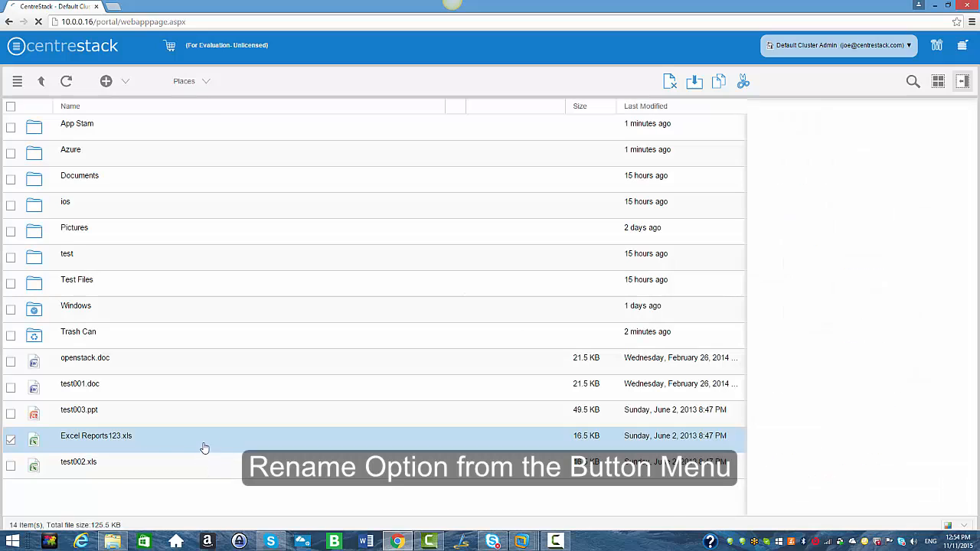
- Move Excel Reports123.xls into the App Stam folder, check it there and return to the root file list
click(550, 440)
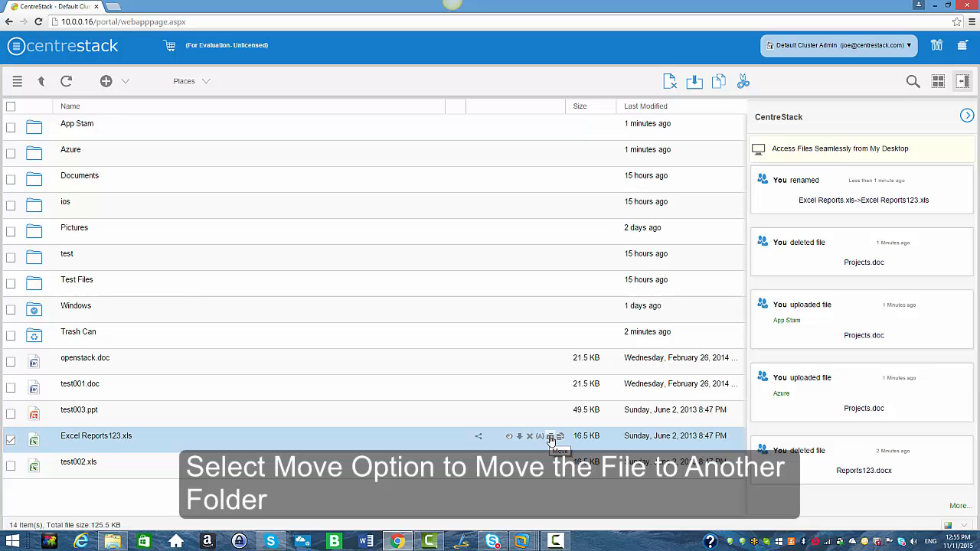
click(551, 439)
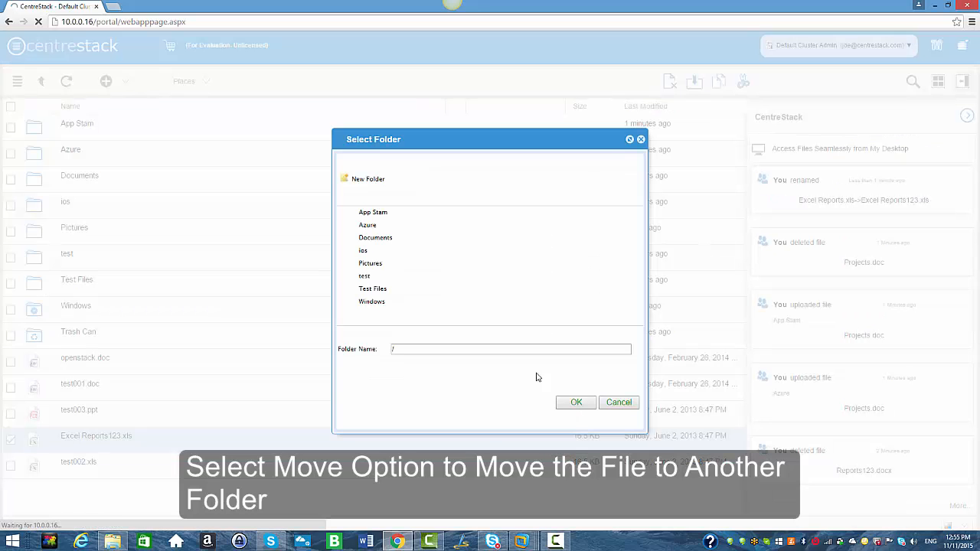
double_click(392, 217)
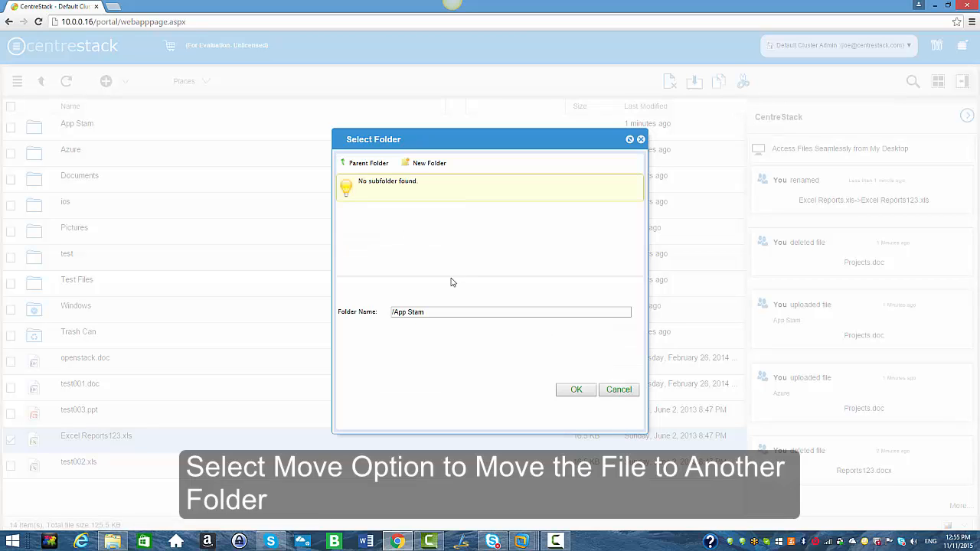
click(577, 389)
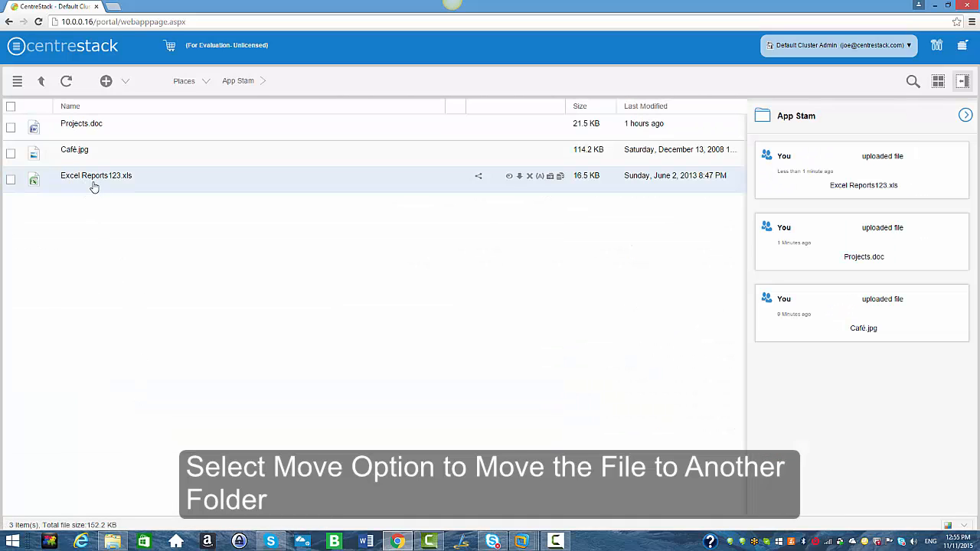
click(41, 84)
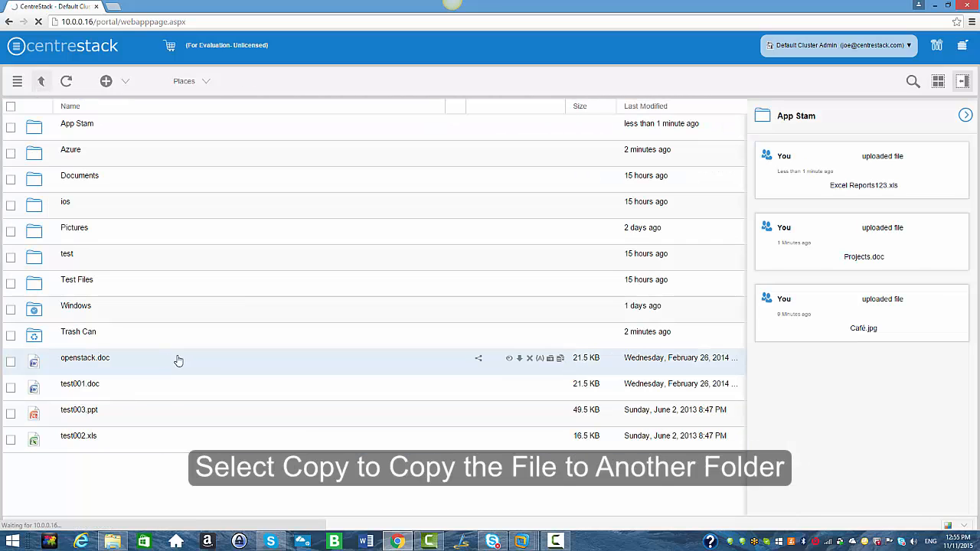
- Copy openstack.doc into the App Stam folder, check the copy there and return to the root file list
click(560, 360)
click(366, 215)
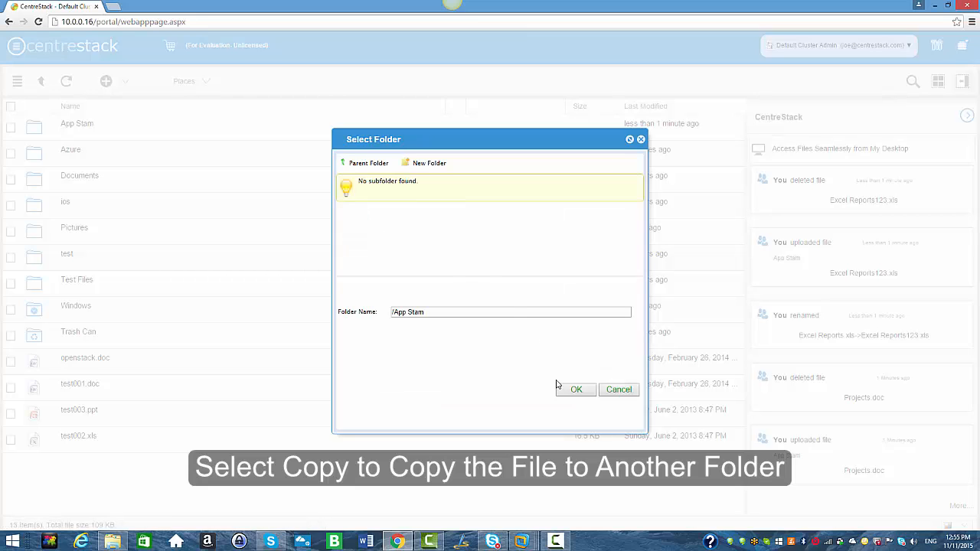
click(566, 392)
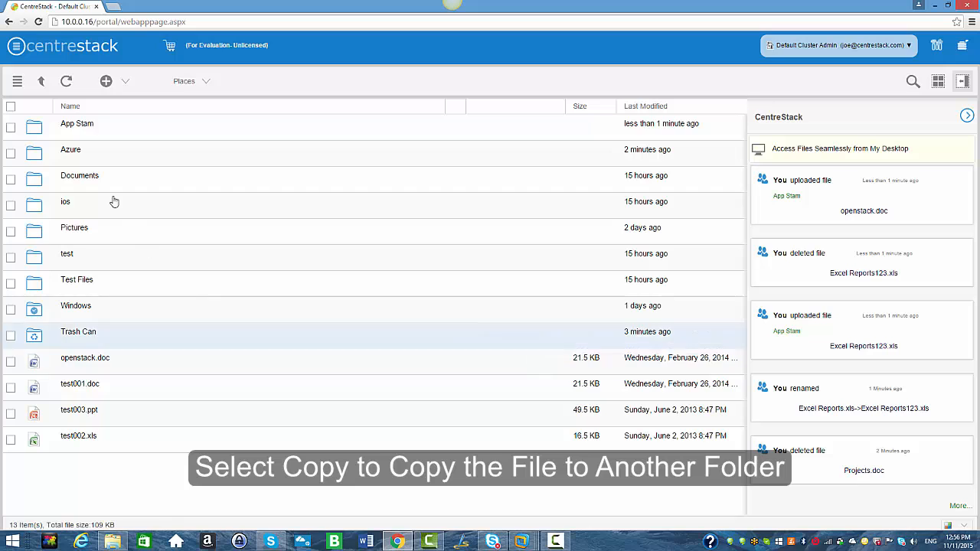
click(65, 132)
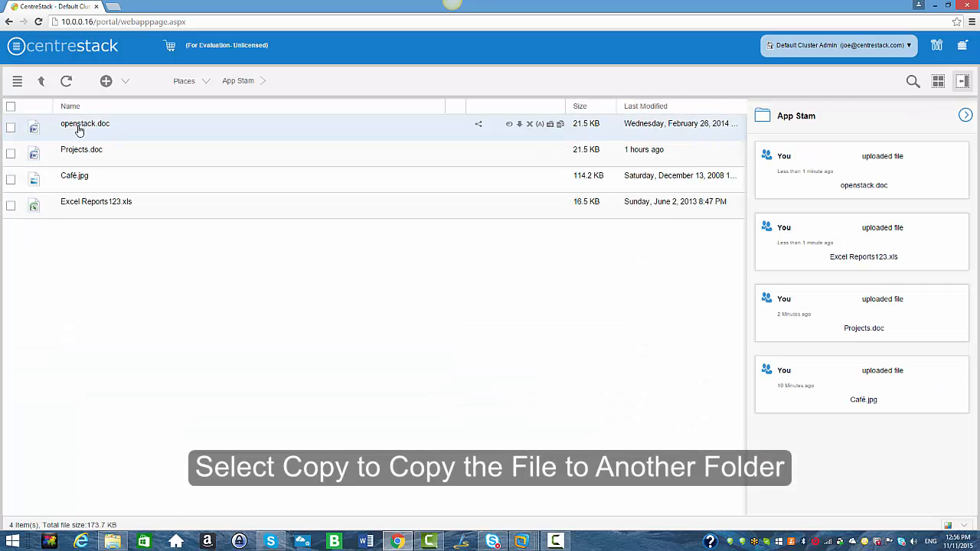
click(41, 82)
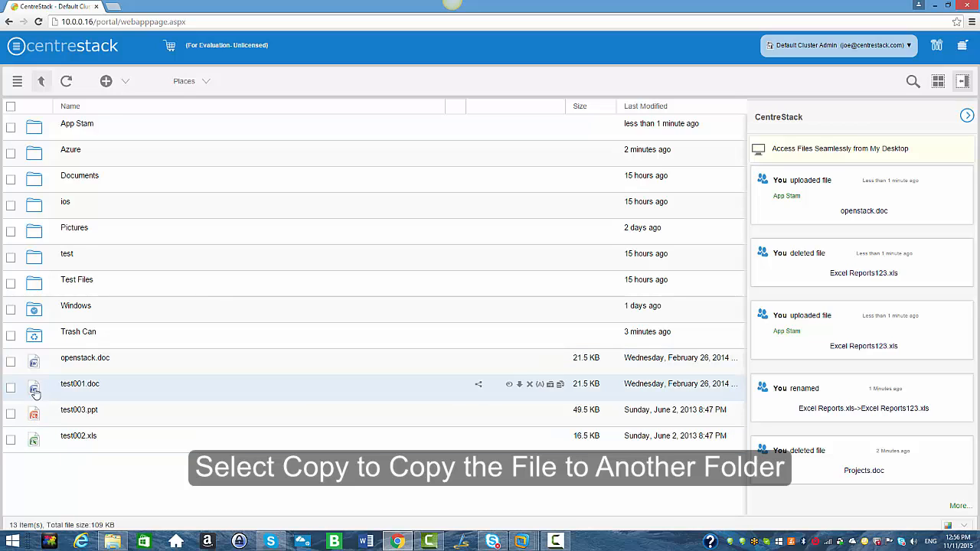
- Select openstack.doc in the root file list and download it
click(11, 363)
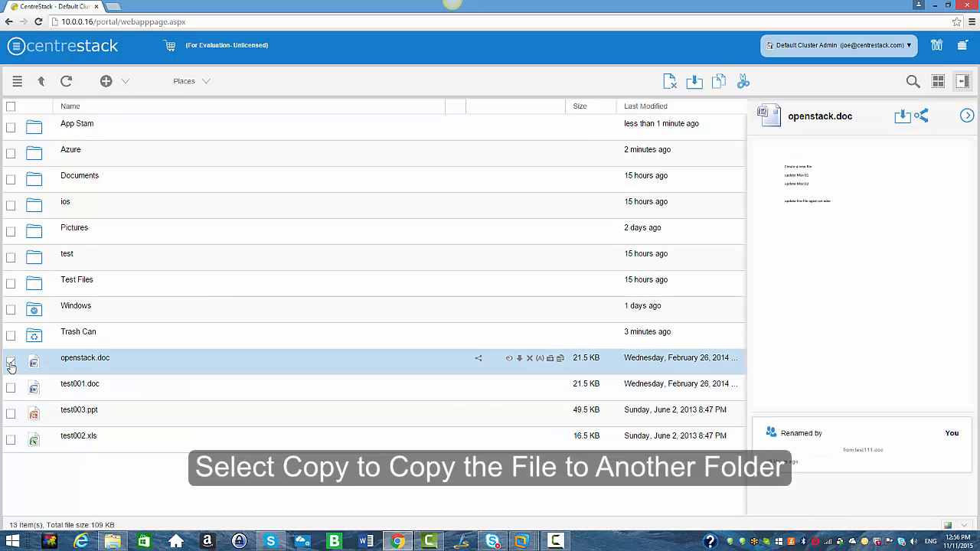
click(693, 87)
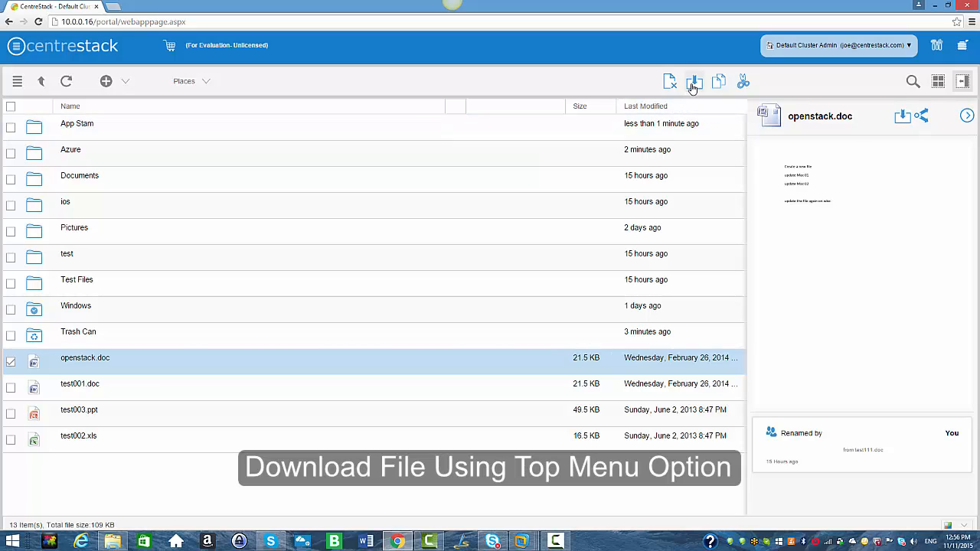
- Add test001.doc and test003.ppt to the selection with openstack.doc and download the three files together
click(10, 388)
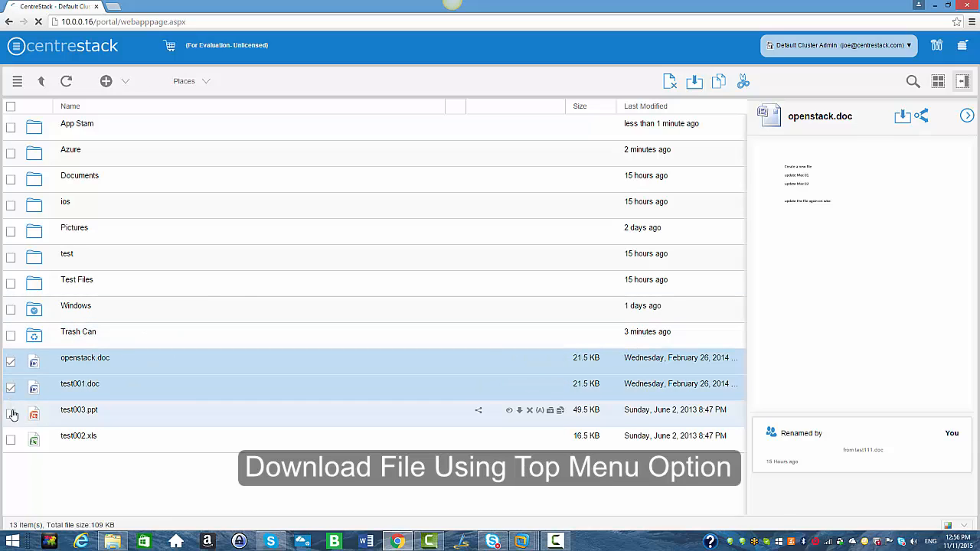
click(11, 414)
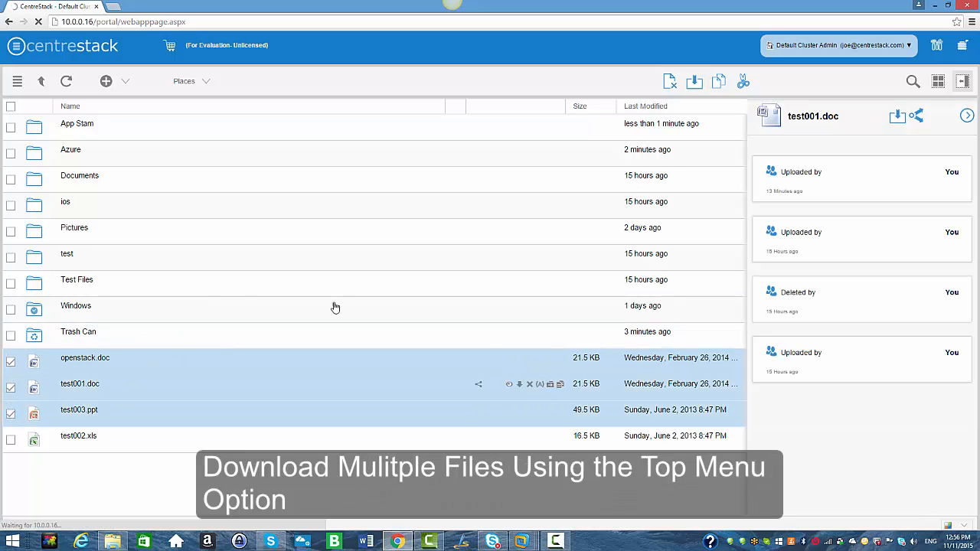
click(692, 87)
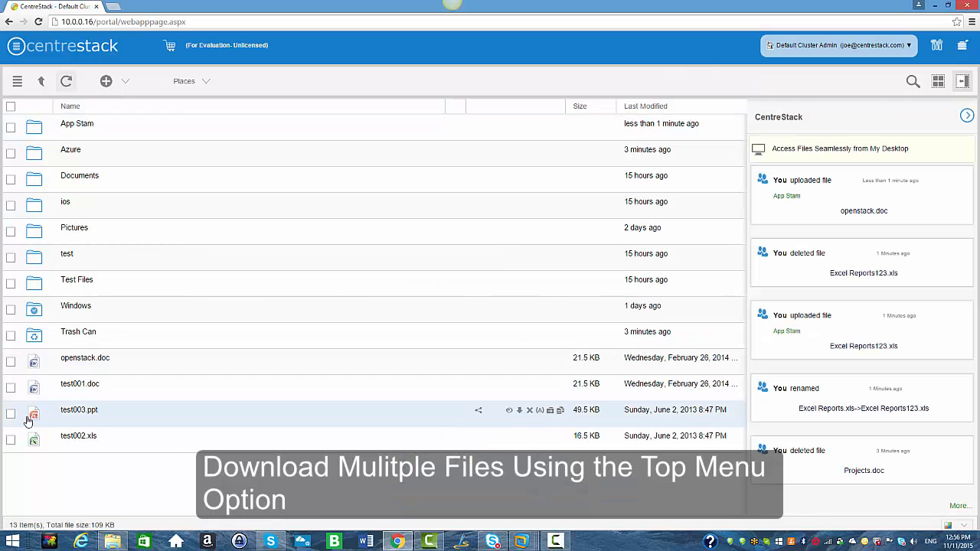
click(11, 388)
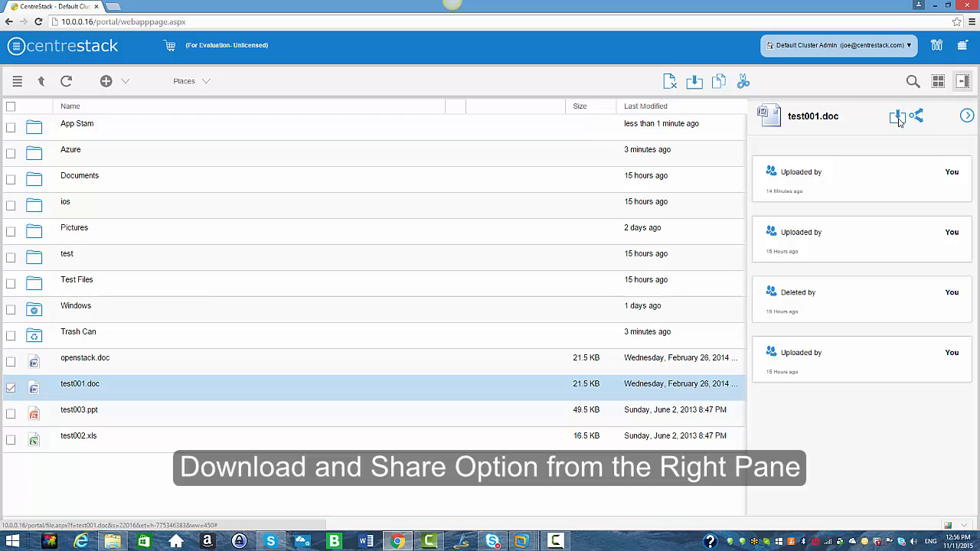
click(9, 392)
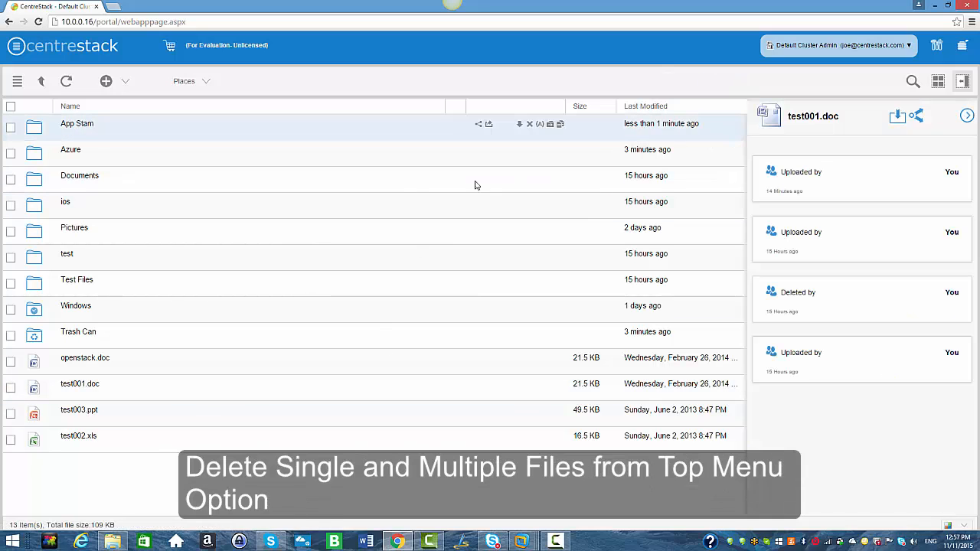
click(10, 363)
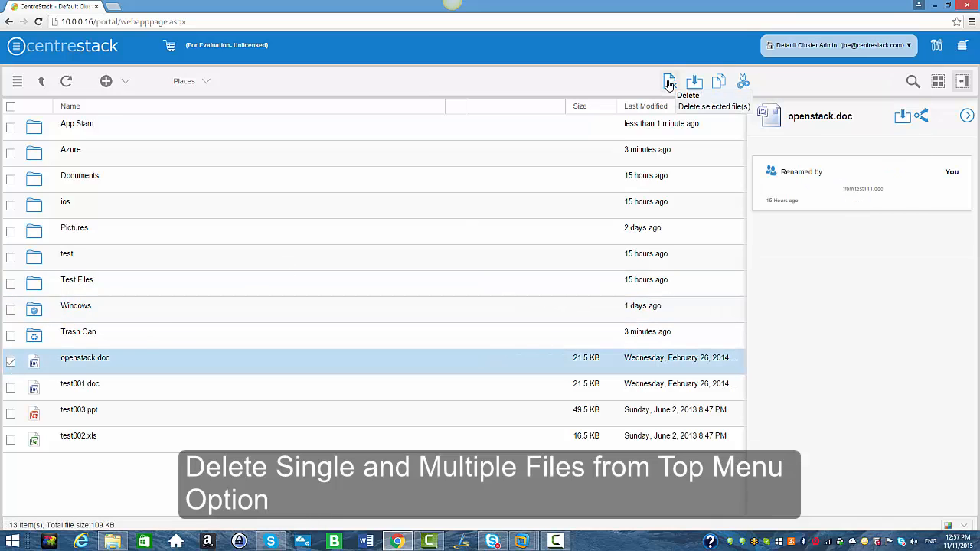
click(10, 363)
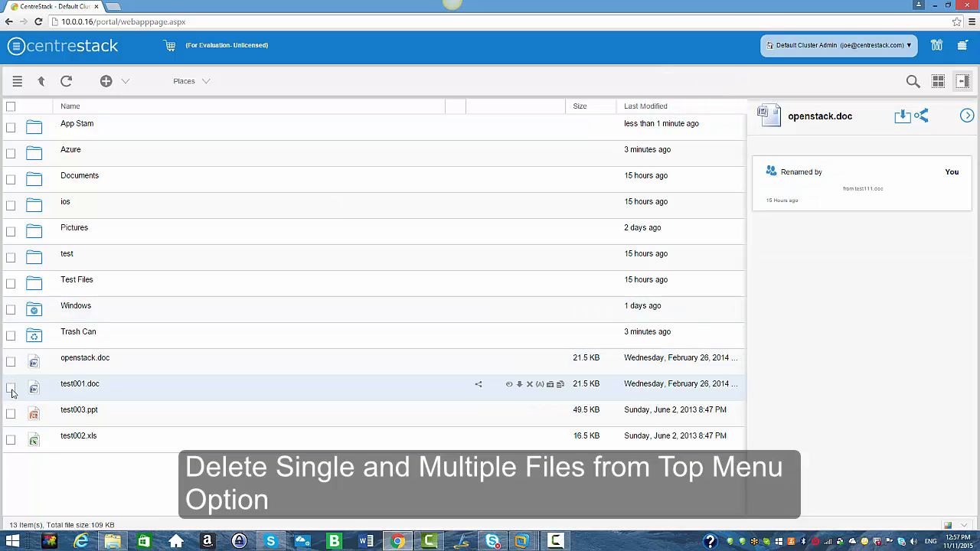
- Delete test001.doc and test003.ppt together from the root file list and confirm the deletion
click(11, 389)
click(11, 414)
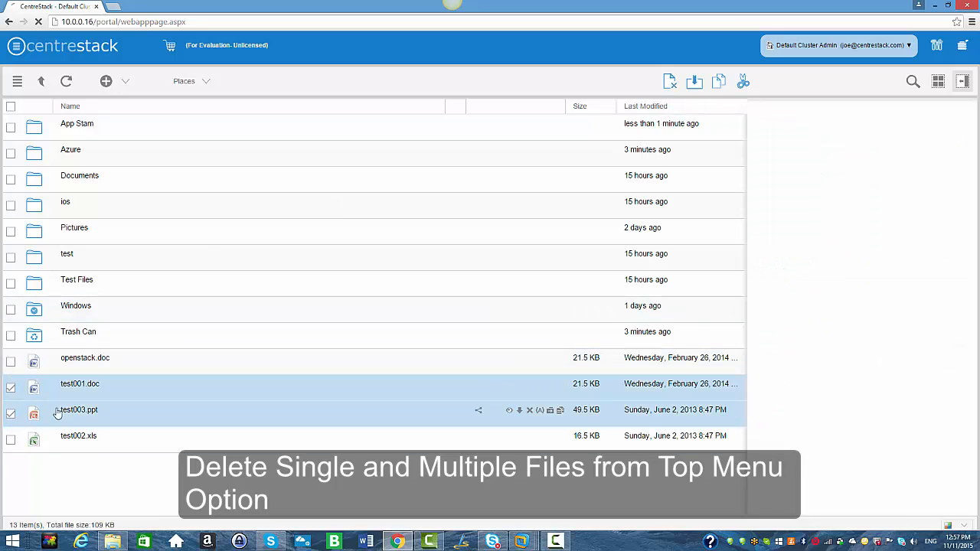
click(671, 83)
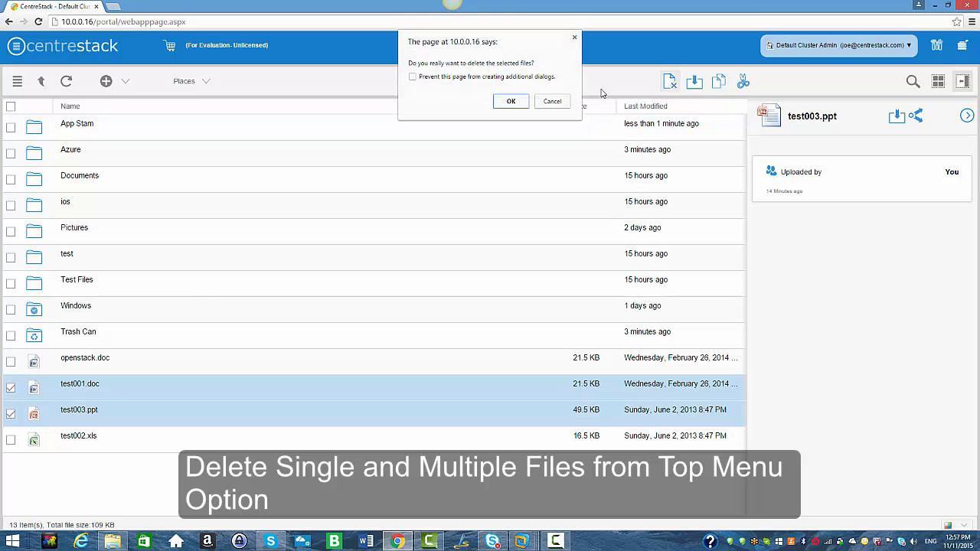
click(512, 103)
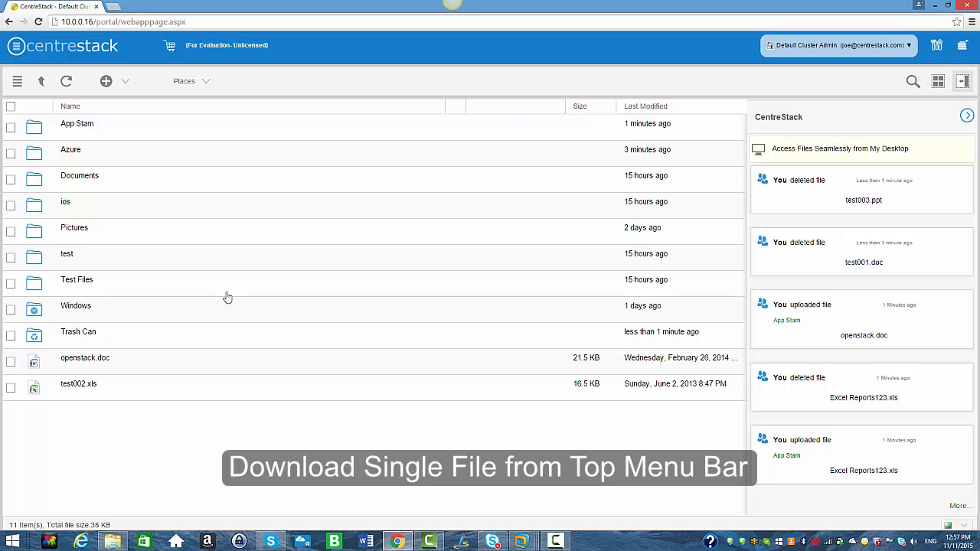
- Download test002.xls from the root file list and close the downloaded archive's window
click(11, 389)
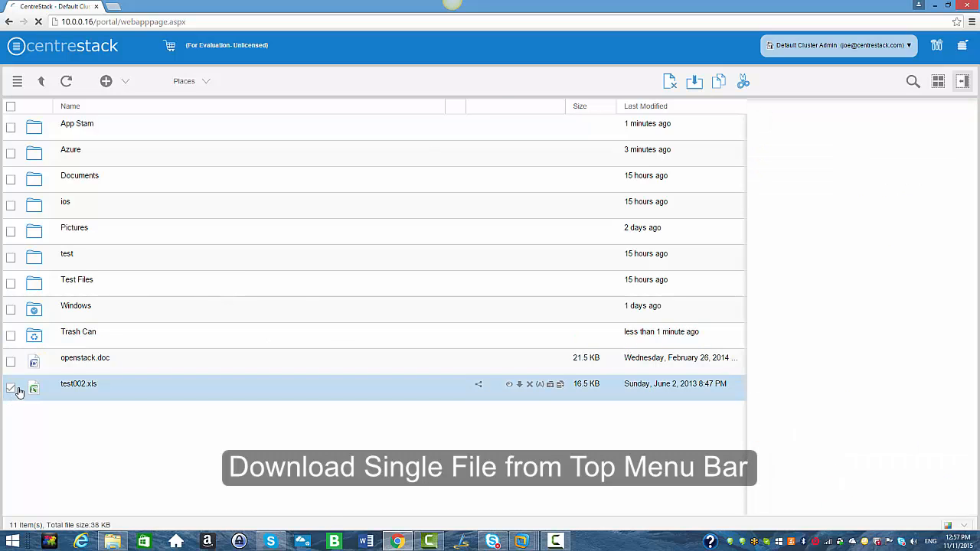
click(695, 82)
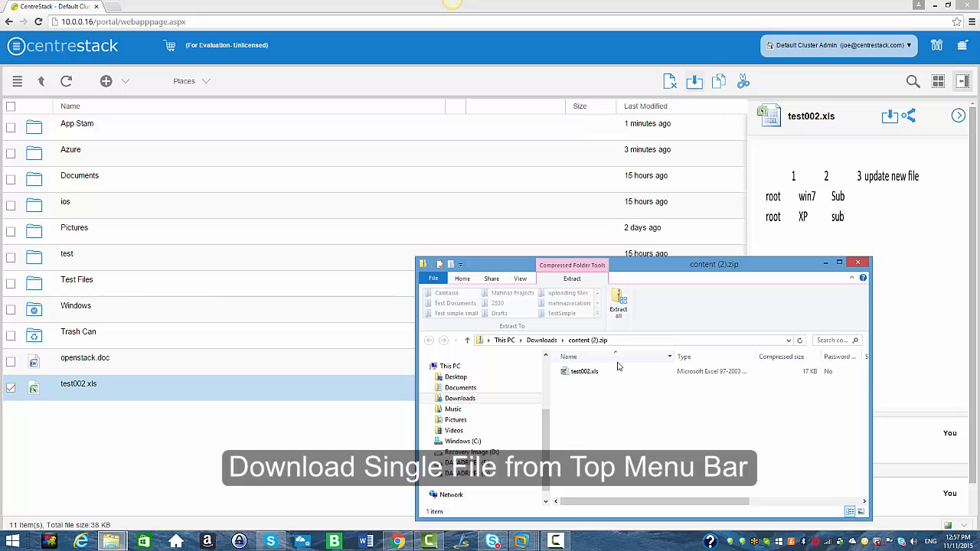
click(858, 264)
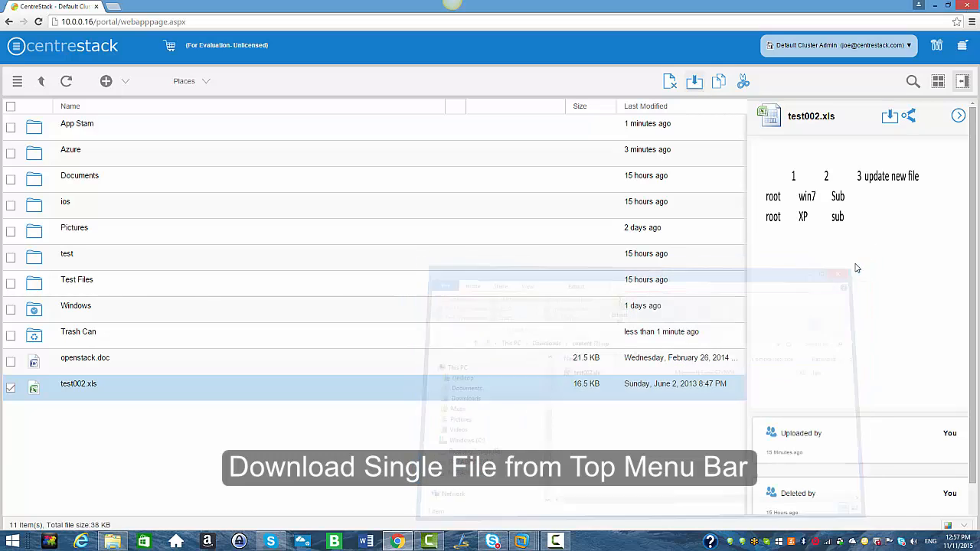
- Copy the selected test002.xls into the App Stam folder and return to the root file list
click(720, 82)
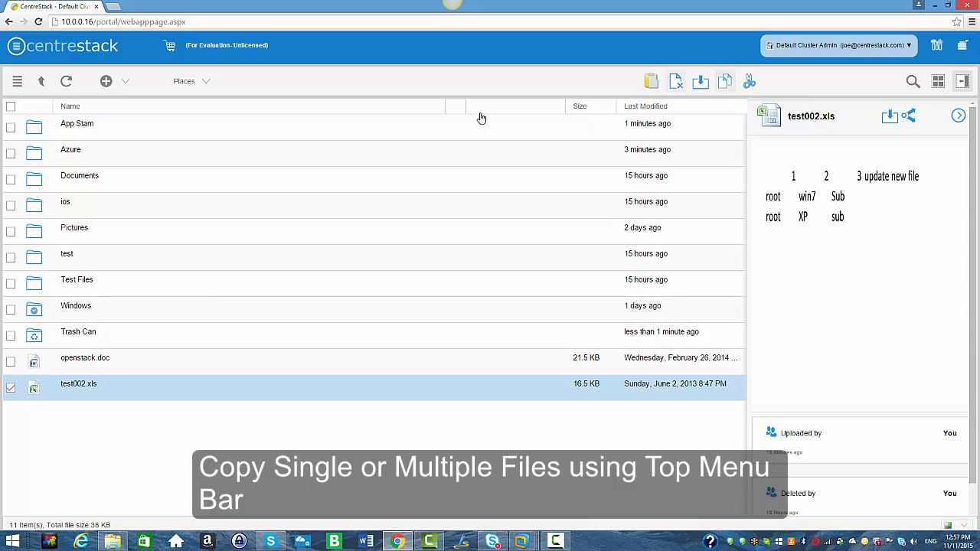
click(75, 176)
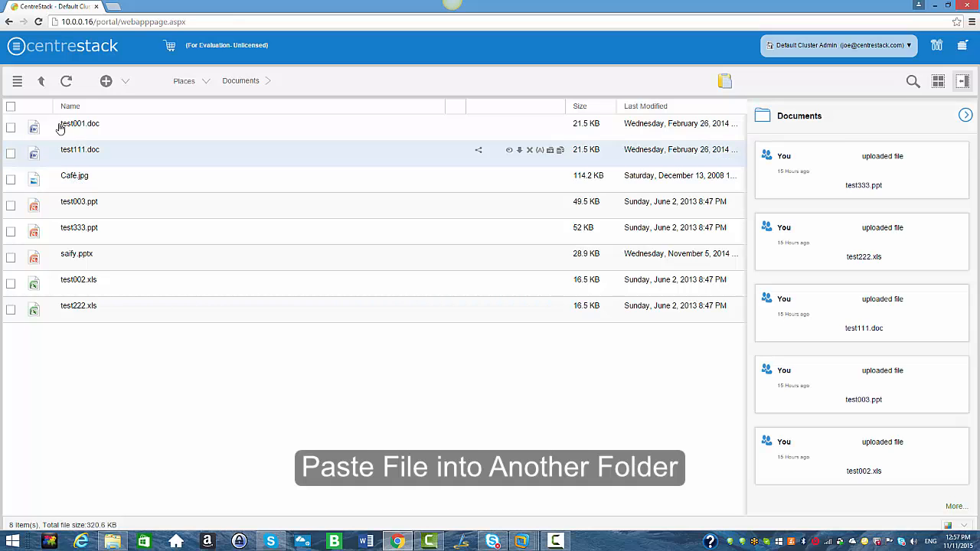
click(41, 81)
click(64, 134)
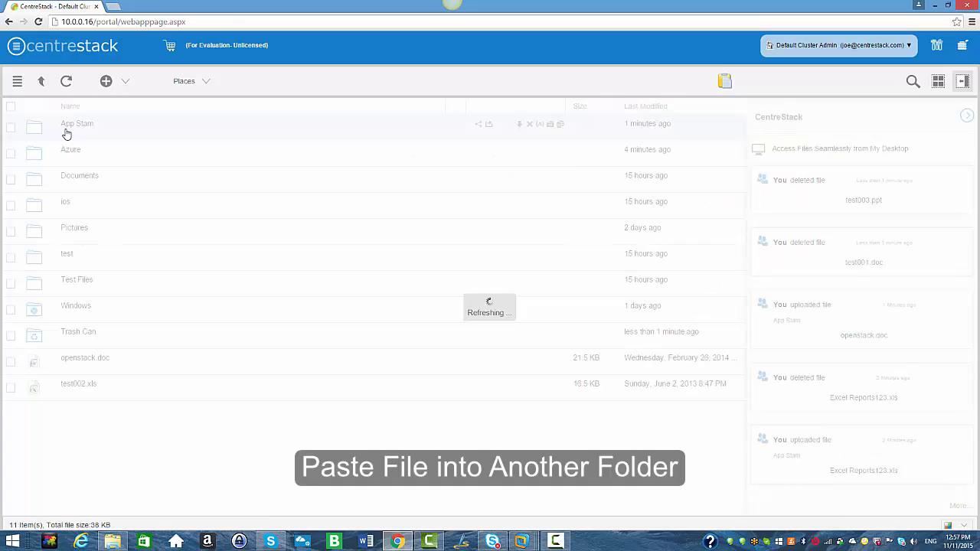
click(725, 83)
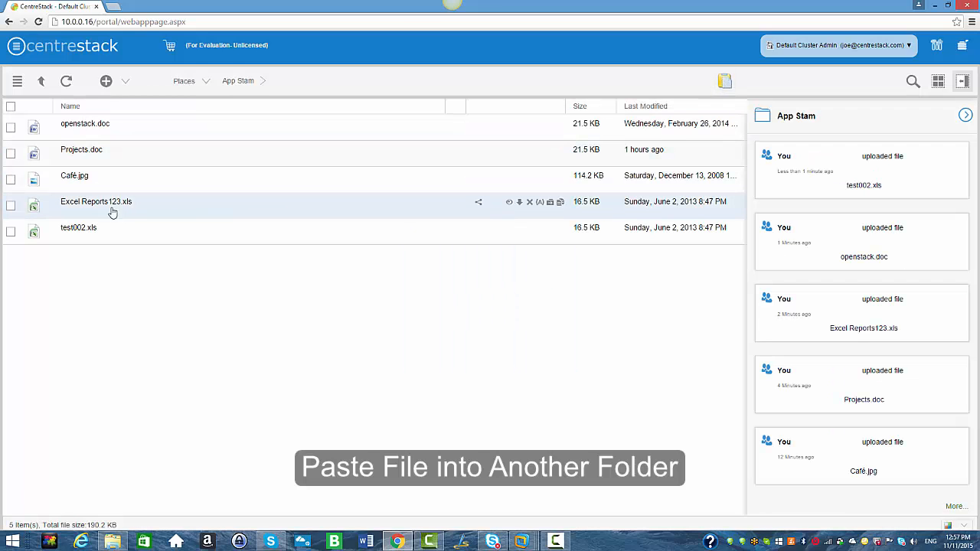
click(40, 83)
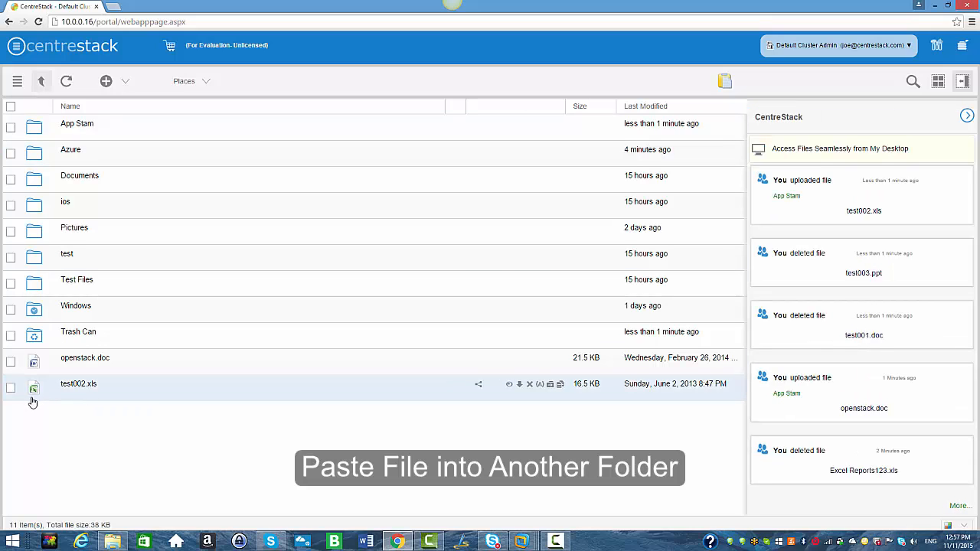
- Move test002.xls from the root into the Windows folder and return to the root file list
click(10, 389)
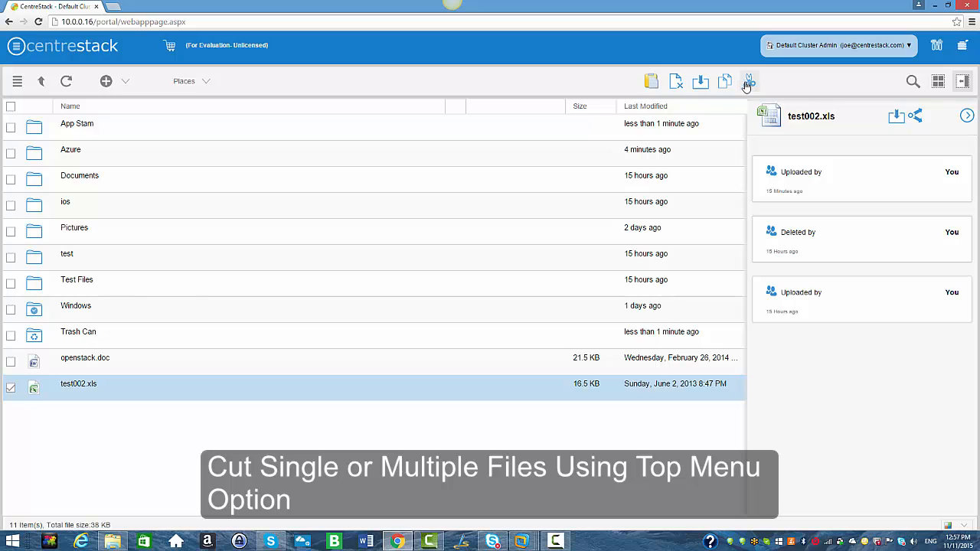
click(68, 309)
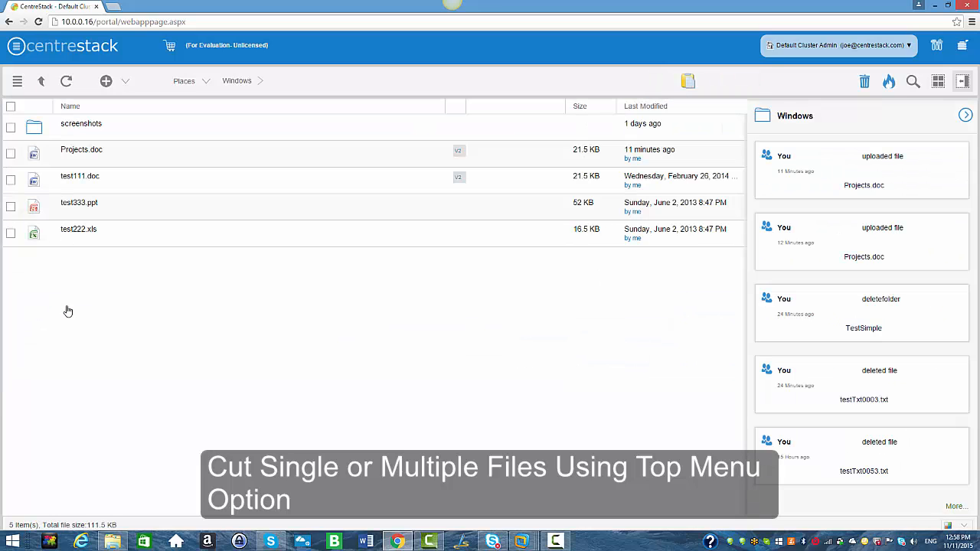
click(688, 81)
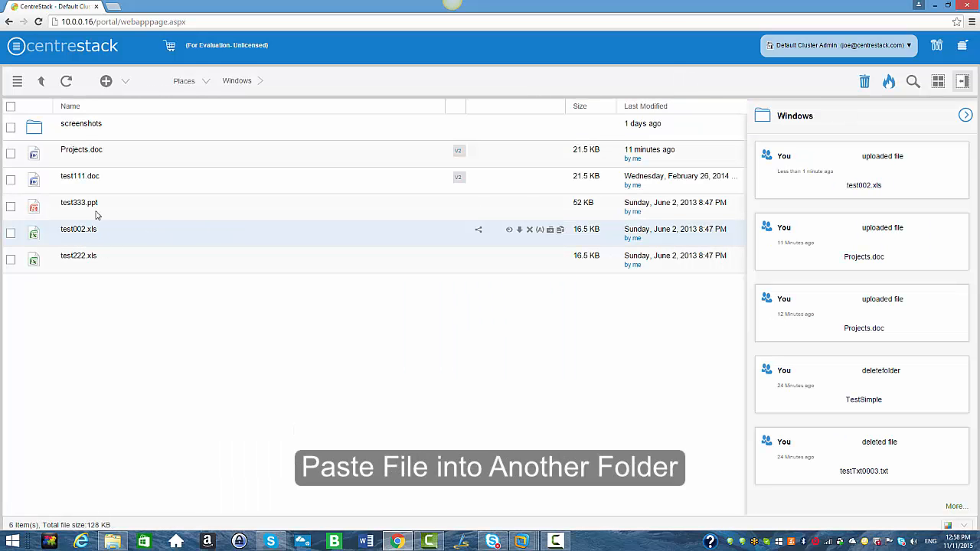
click(41, 81)
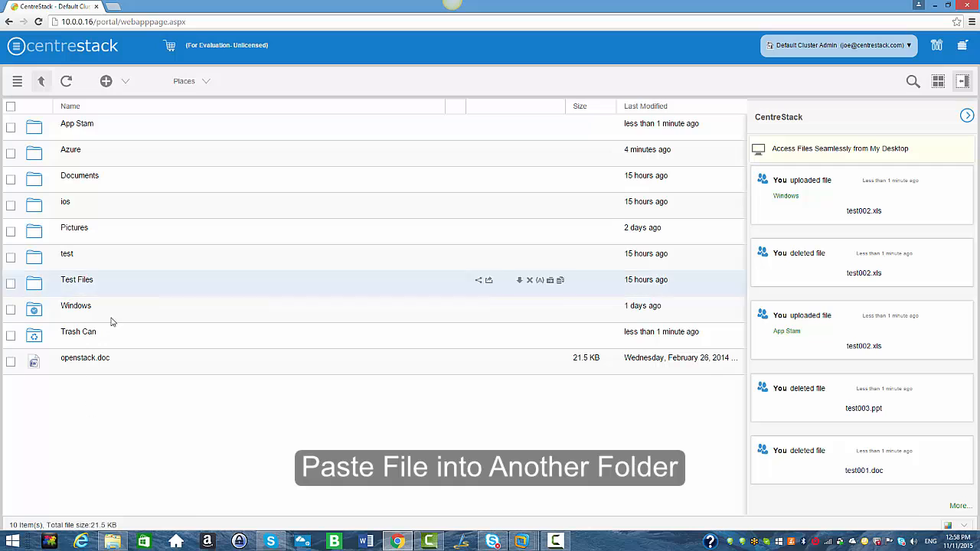
- Restore the deleted test001.doc from the Trash Can and return to the root file list
click(73, 340)
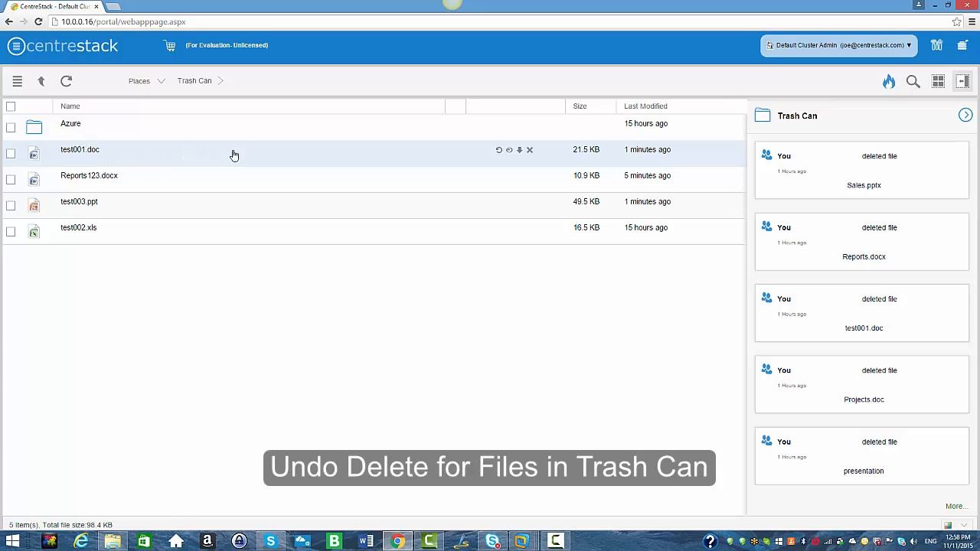
click(501, 152)
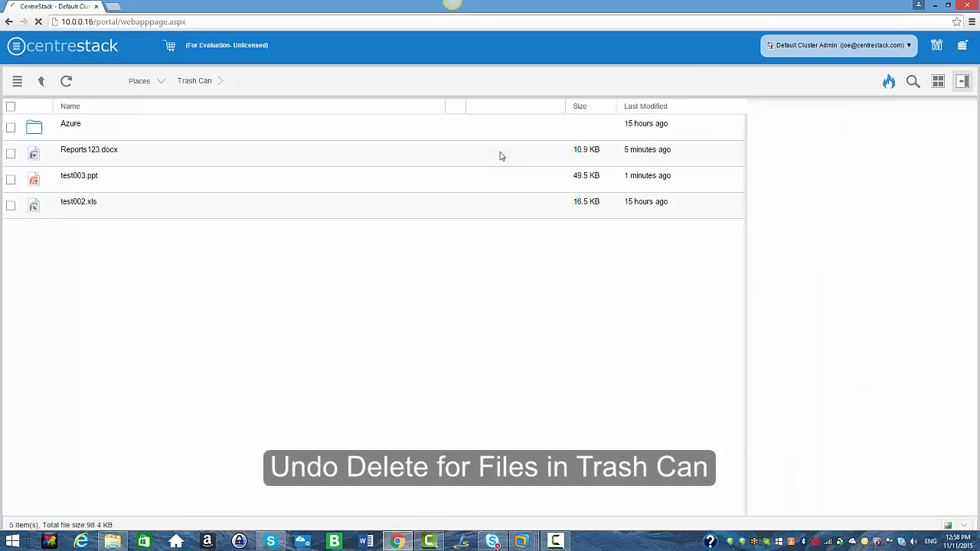
click(39, 85)
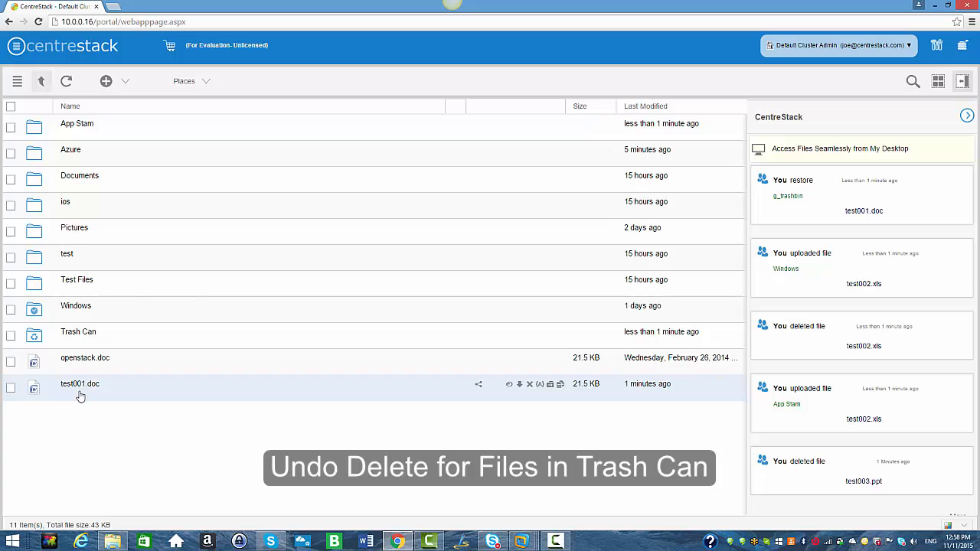
- Open the revision manager for test333.ppt in the Windows folder
click(72, 309)
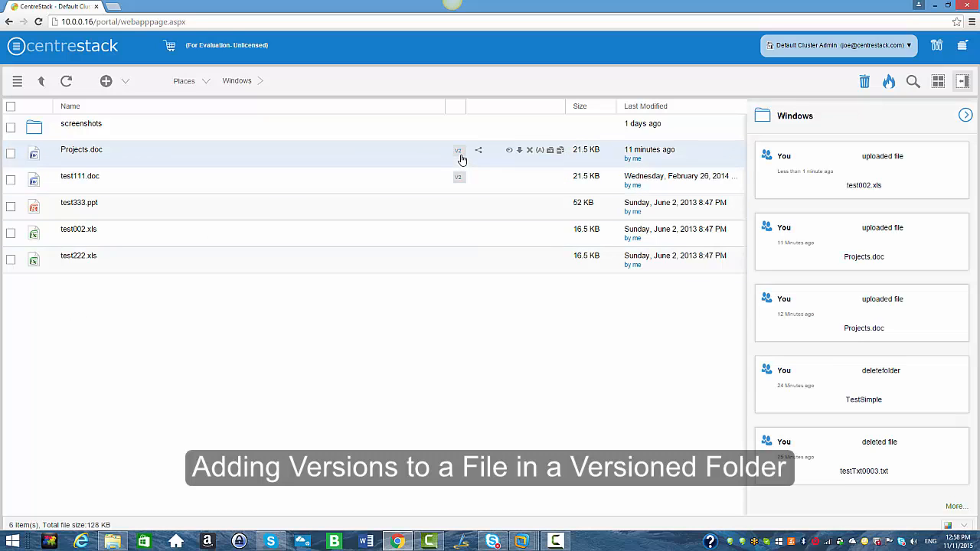
click(113, 213)
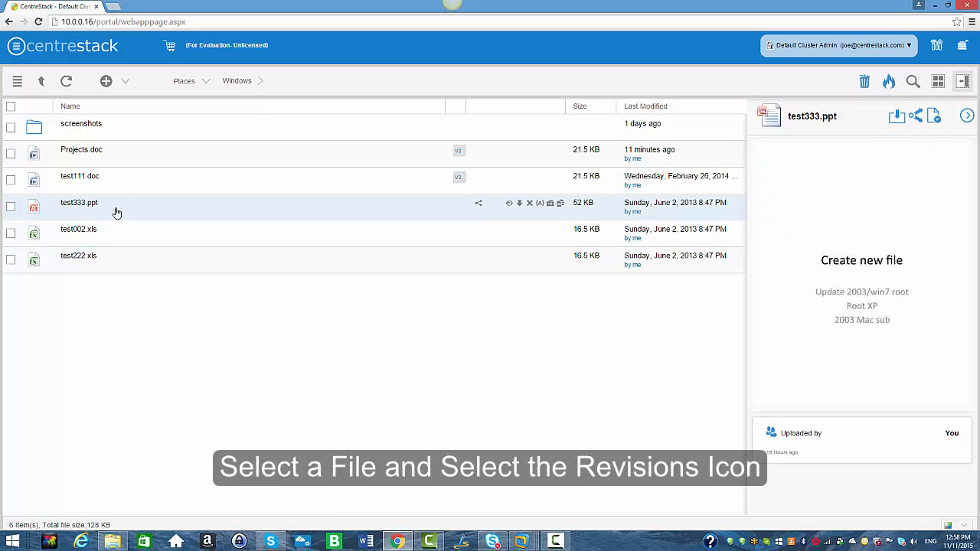
click(935, 122)
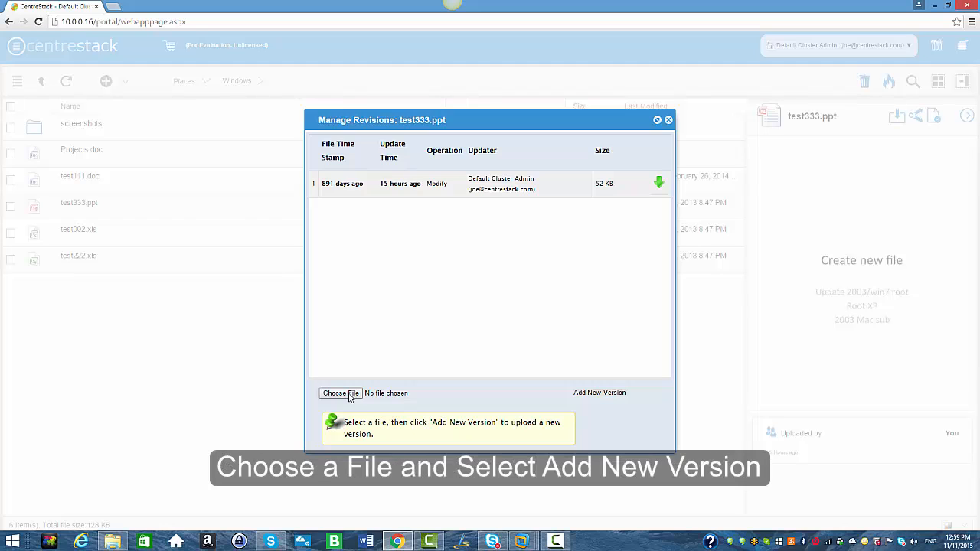
- Upload test003.ppt as a new version of test333.ppt, close the revision manager and refresh the file list
click(347, 394)
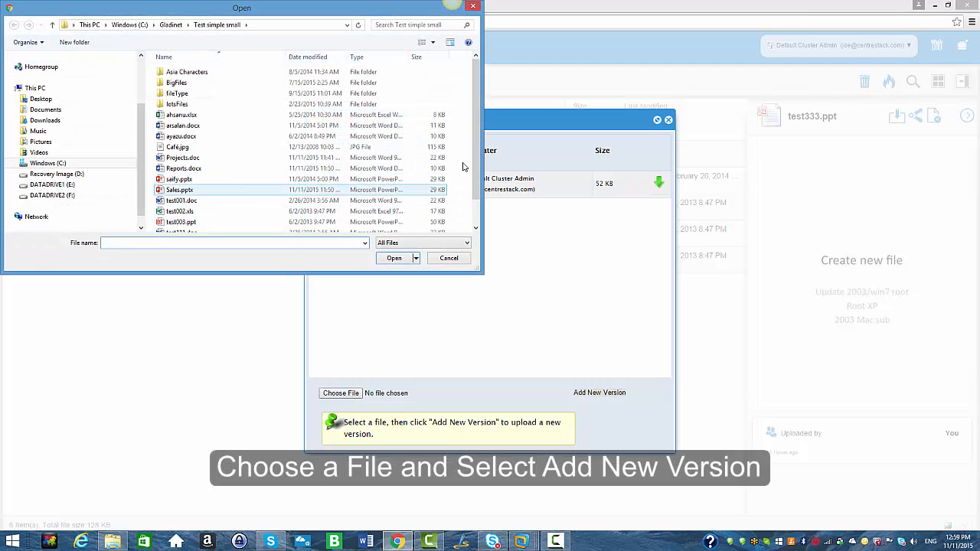
drag(474, 152, 472, 183)
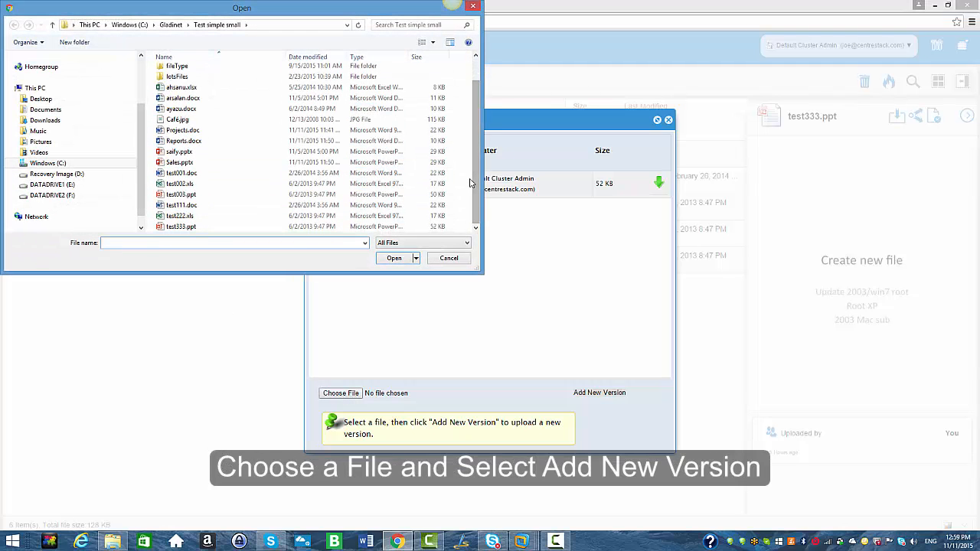
click(201, 195)
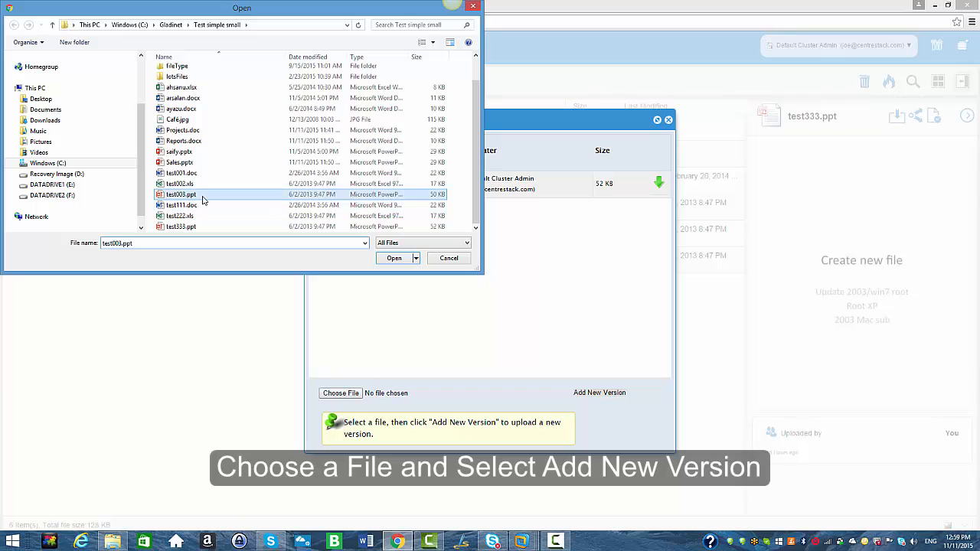
click(394, 258)
click(617, 393)
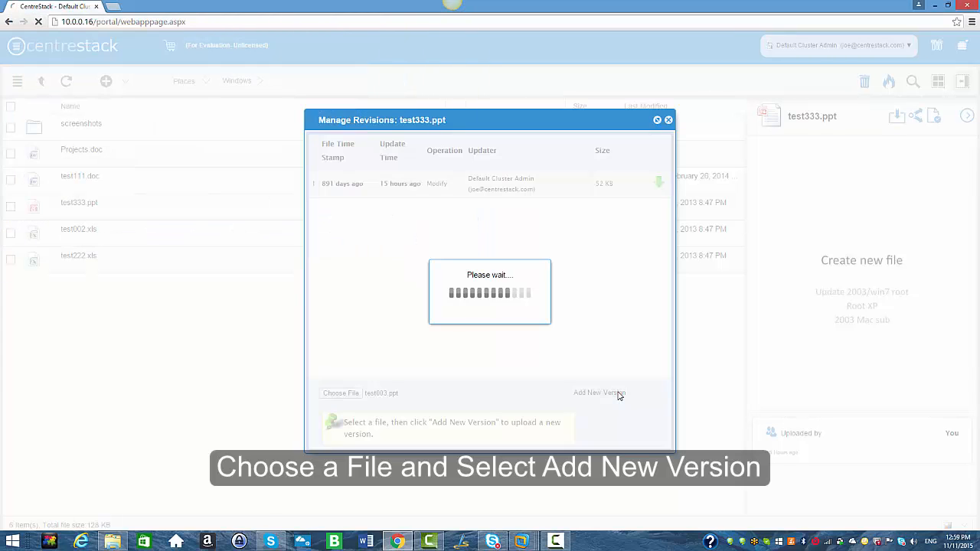
click(668, 121)
click(66, 80)
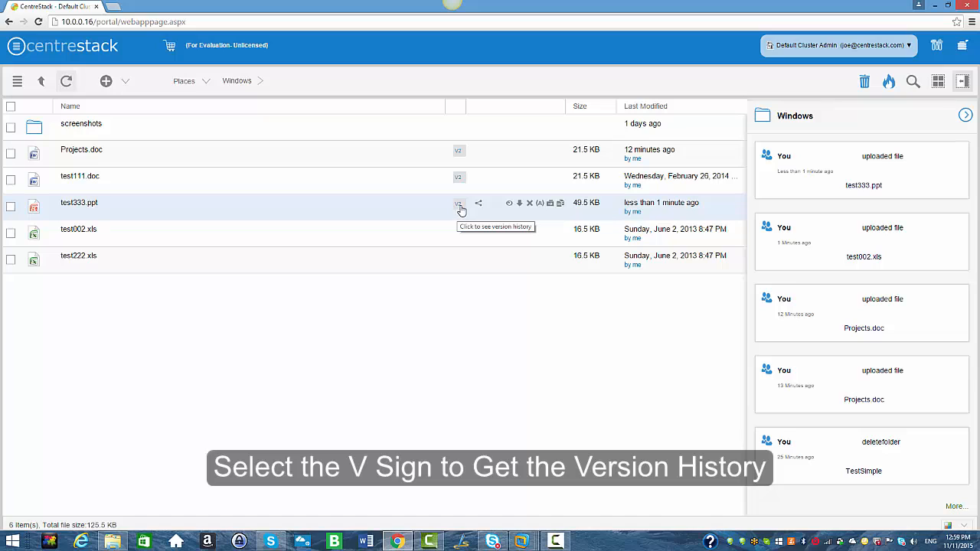
- Restore version 1 of test333.ppt as the head version, close the revision history and refresh the file list
click(460, 206)
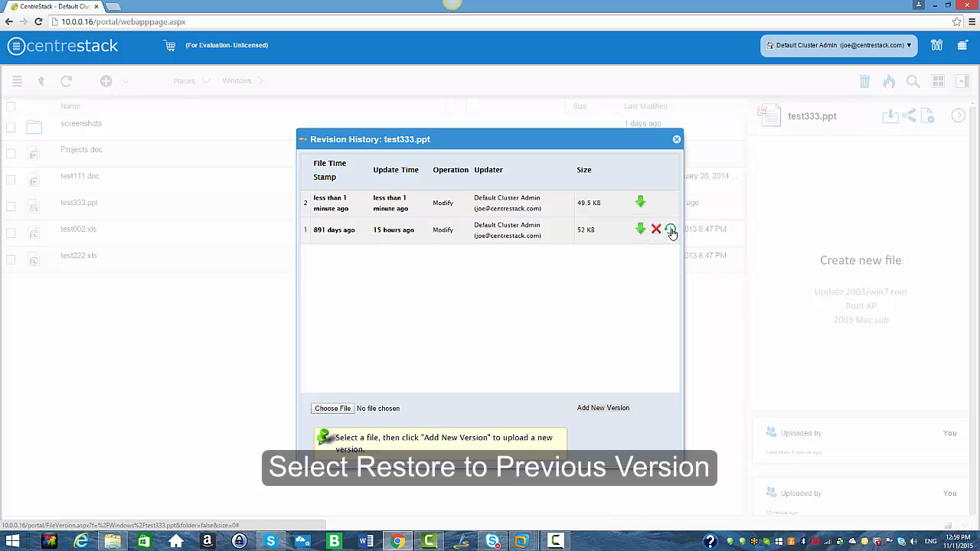
click(671, 230)
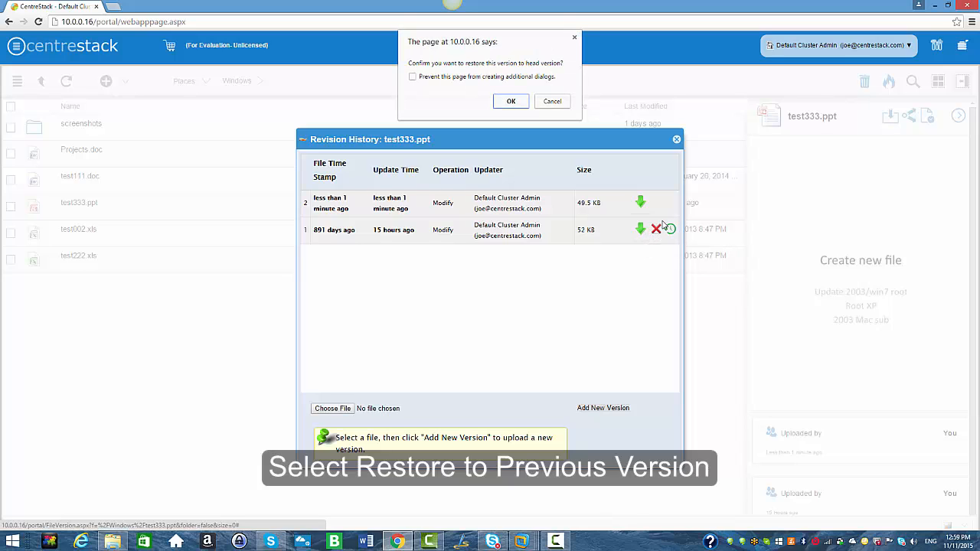
click(512, 102)
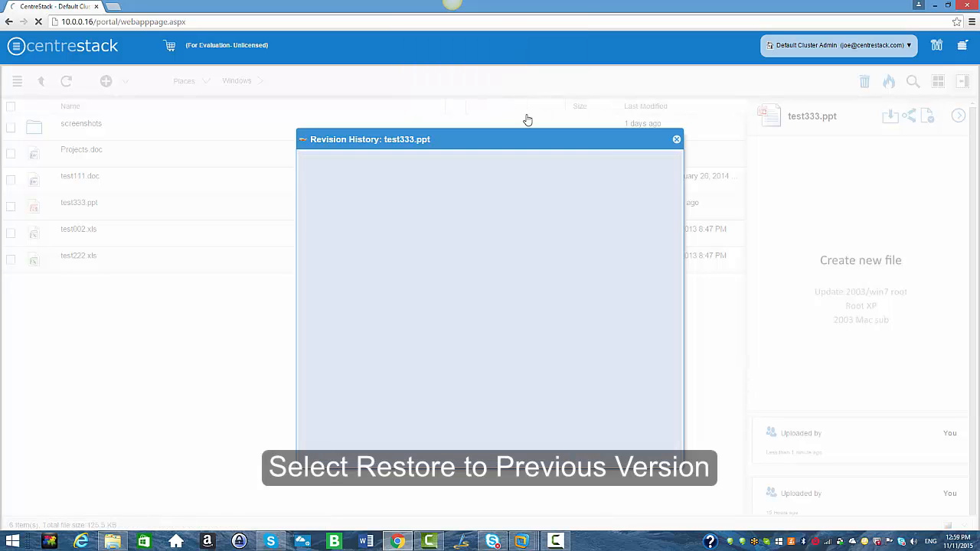
click(677, 140)
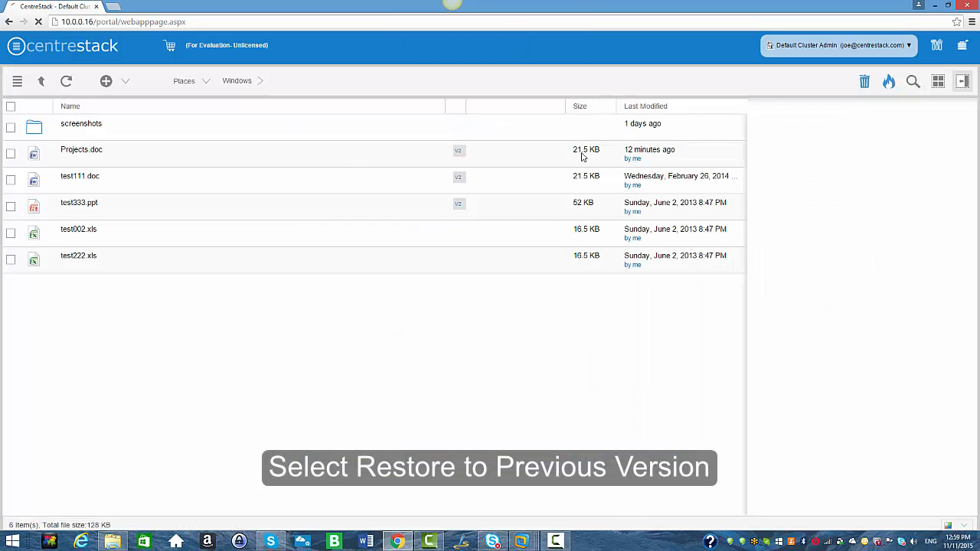
click(66, 80)
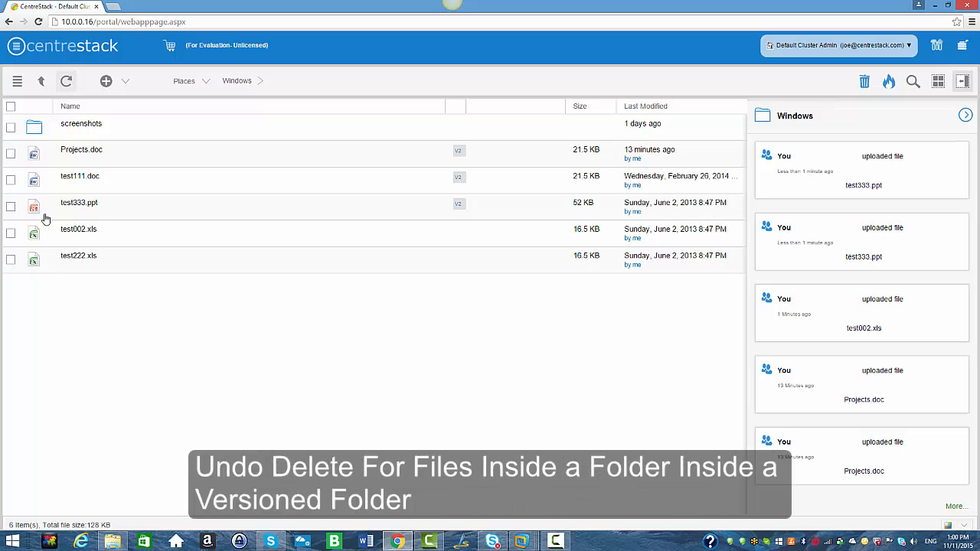
- Delete test111.doc and the screenshots folder from the Windows folder
click(10, 181)
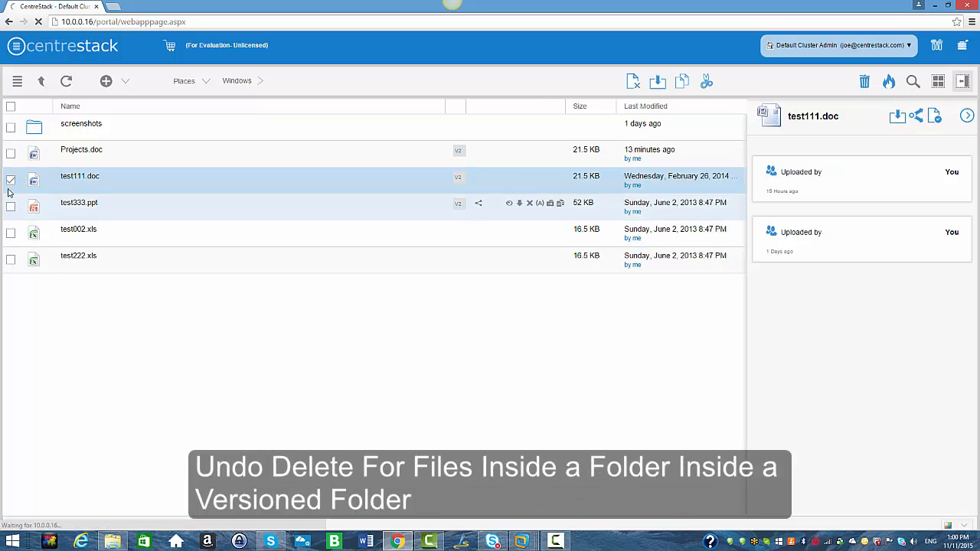
click(10, 129)
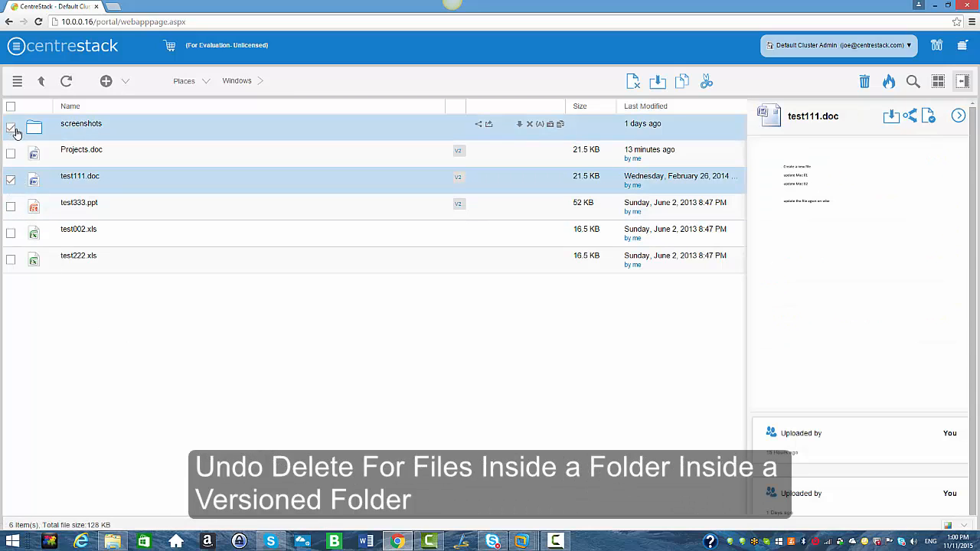
click(633, 81)
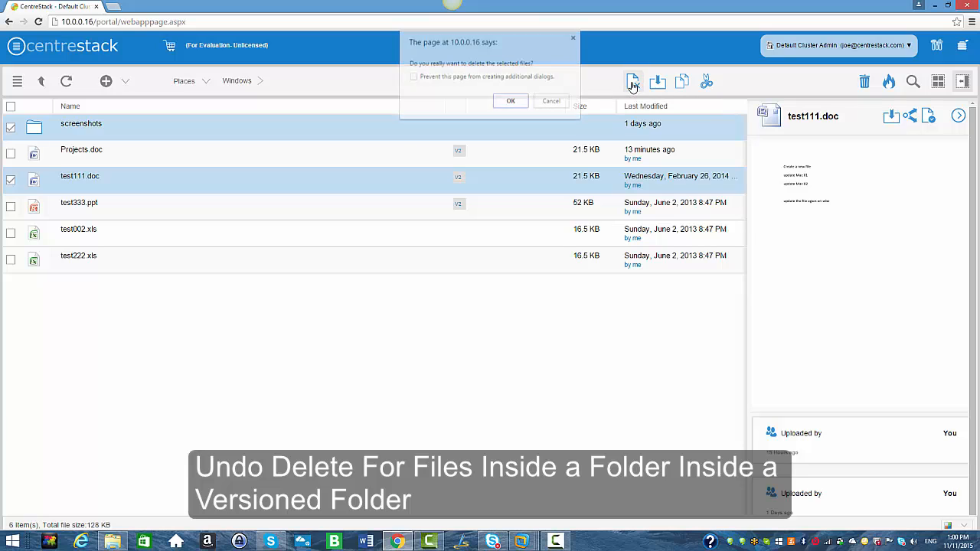
click(510, 102)
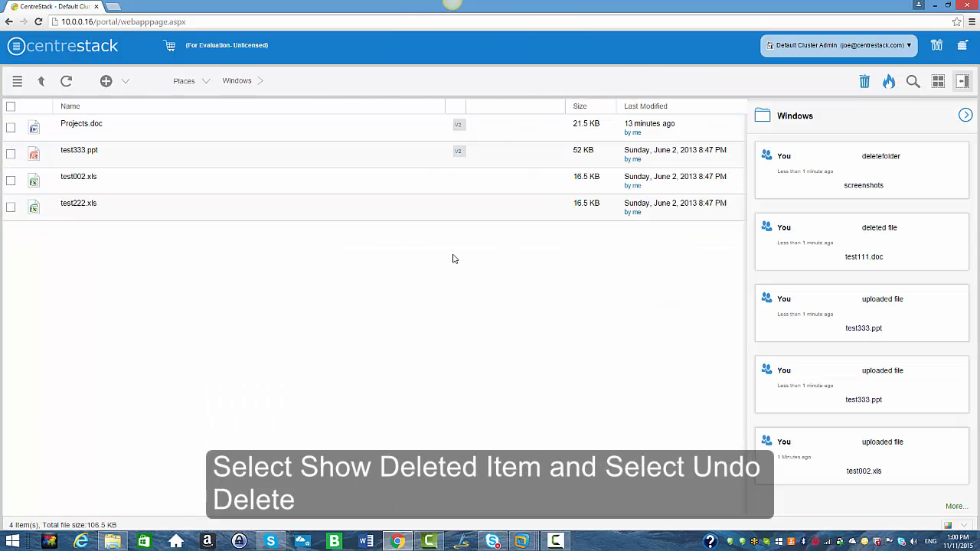
- Show the deleted items and restore the screenshots and TestSimple folders with all their deleted files and subfolders
click(864, 83)
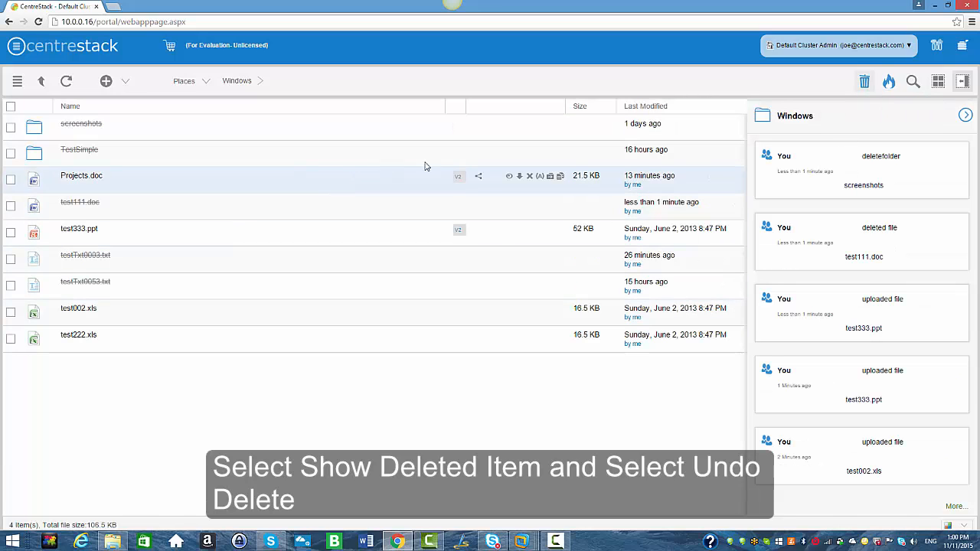
mouse_move(514, 130)
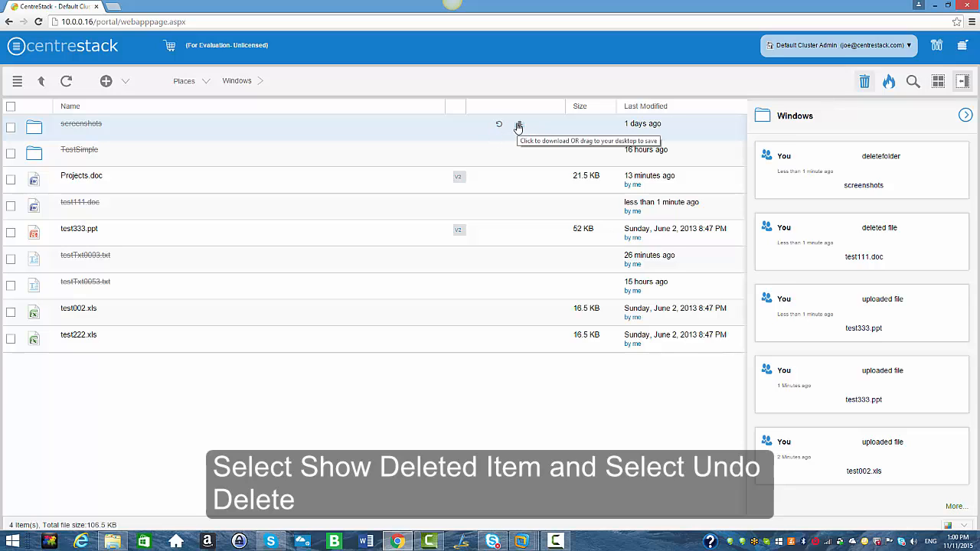
click(500, 126)
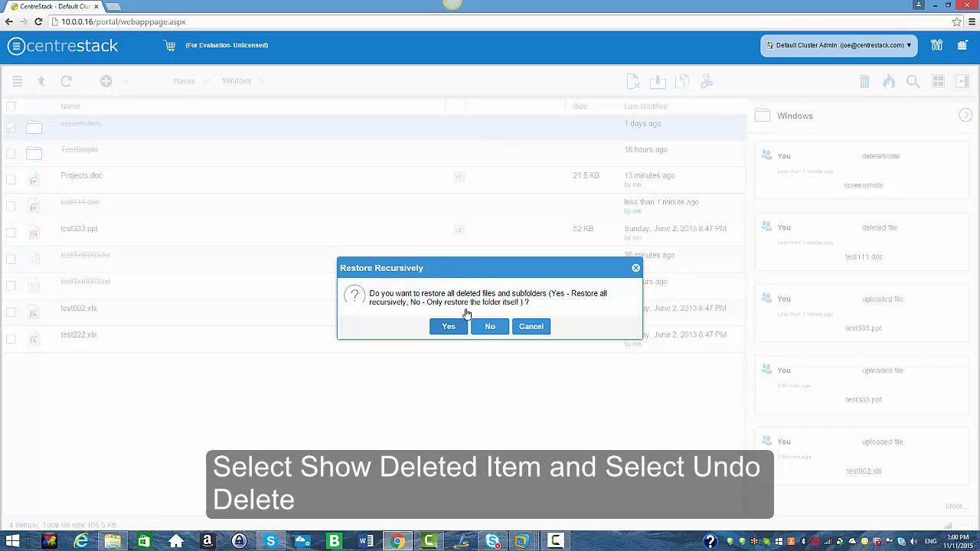
click(450, 327)
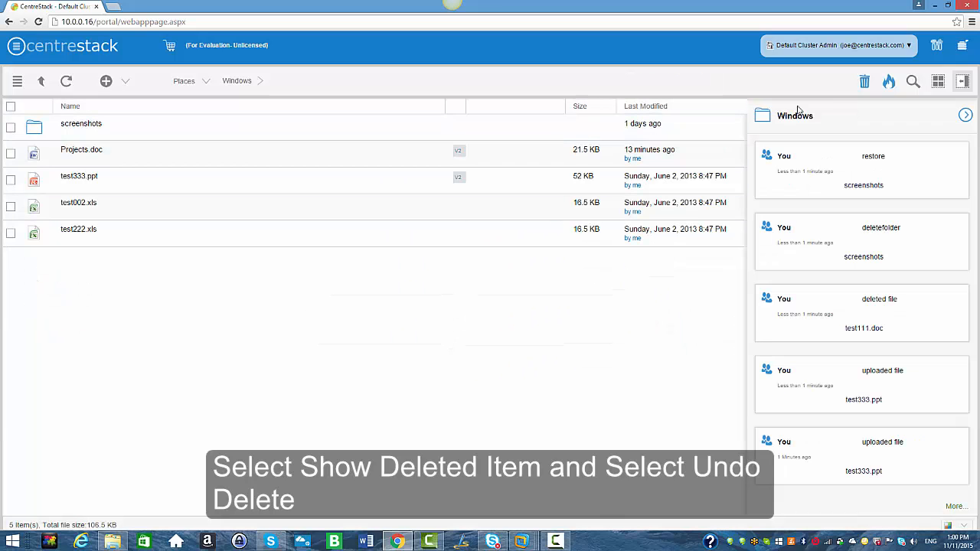
click(864, 80)
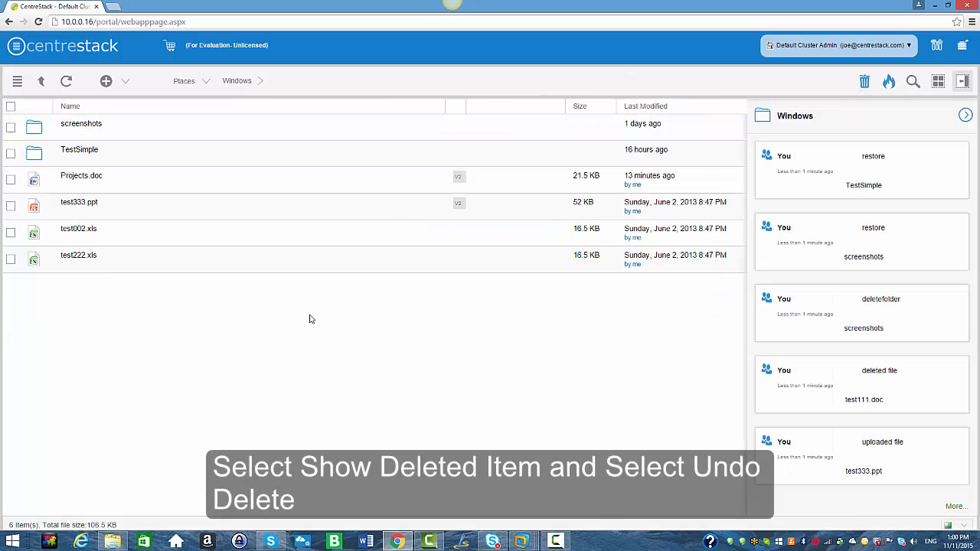
- View the contents of the restored screenshots folder and return to the root file list
click(87, 129)
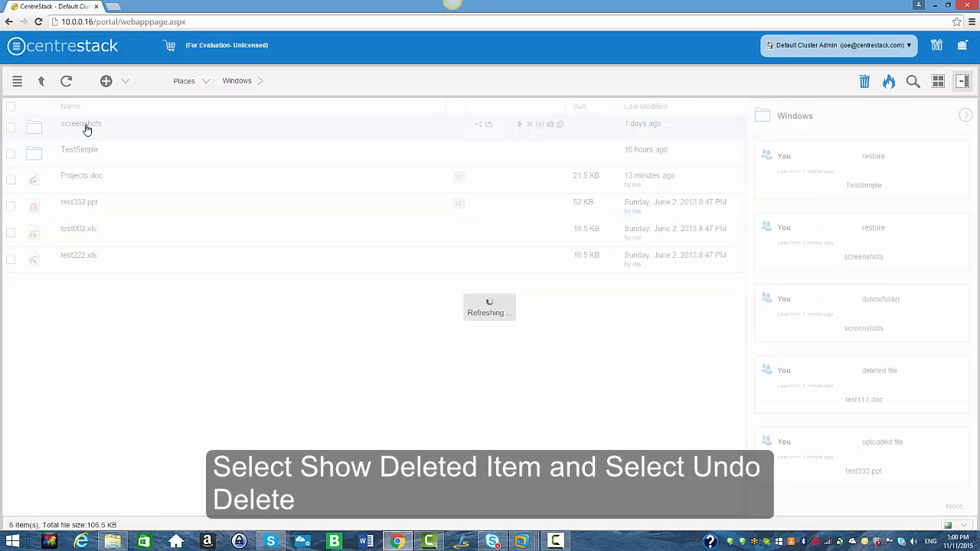
click(43, 81)
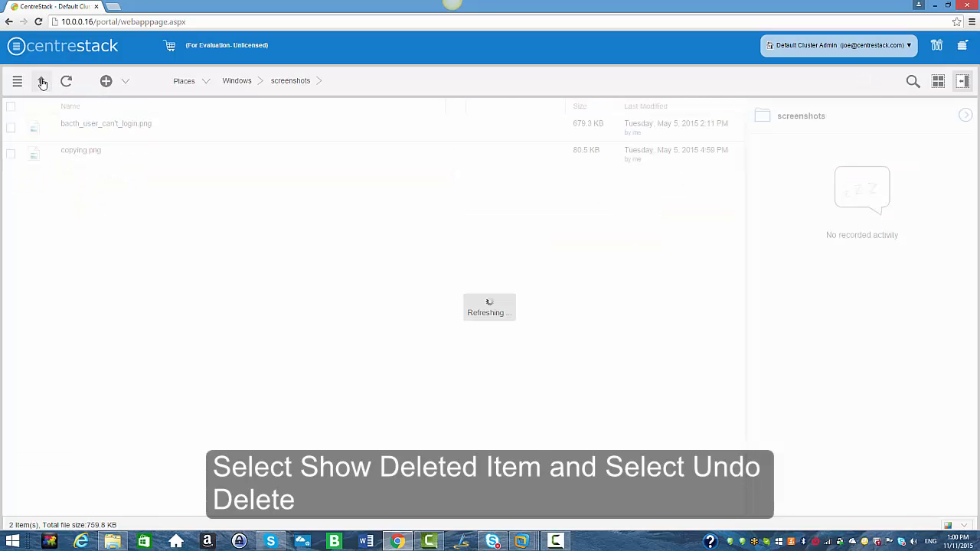
click(42, 81)
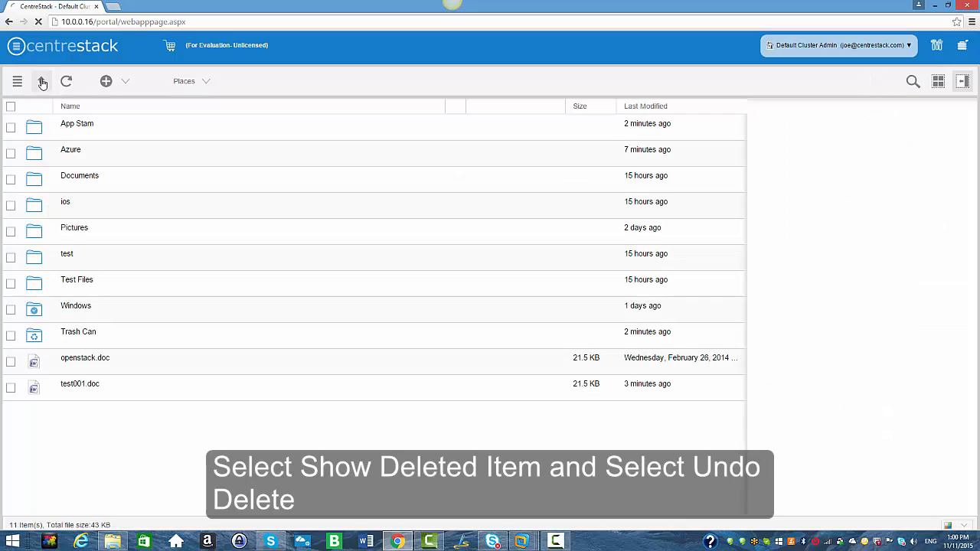
- Search by file name for test*
click(913, 82)
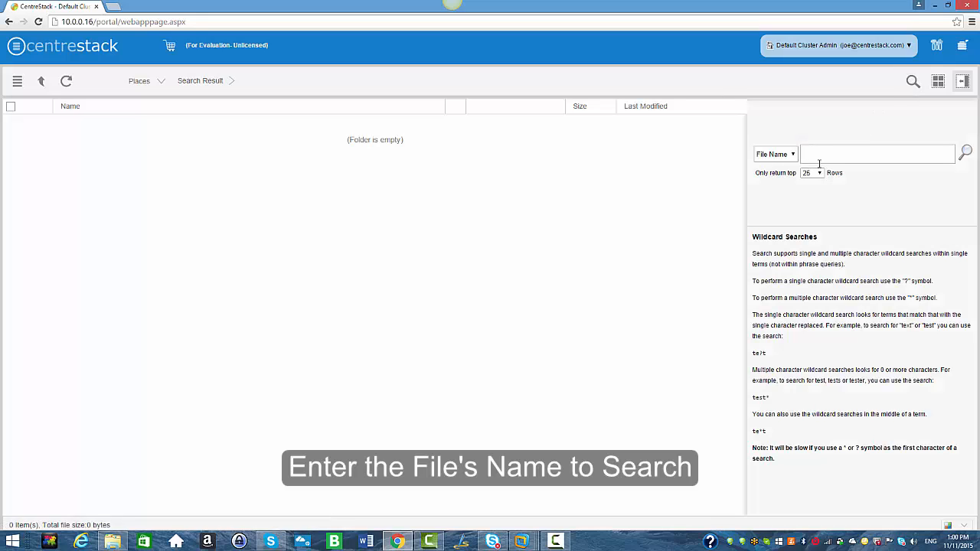
text(test001.doc)
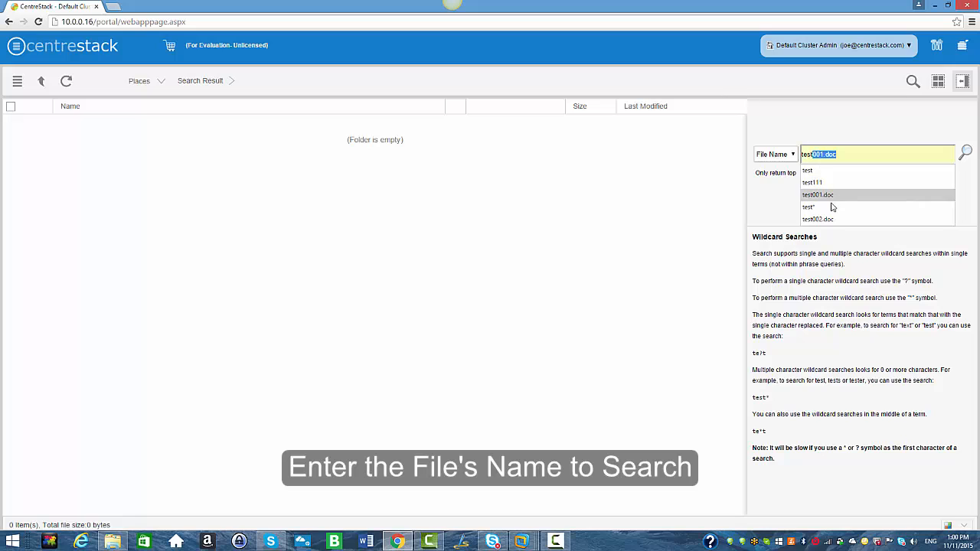
click(833, 208)
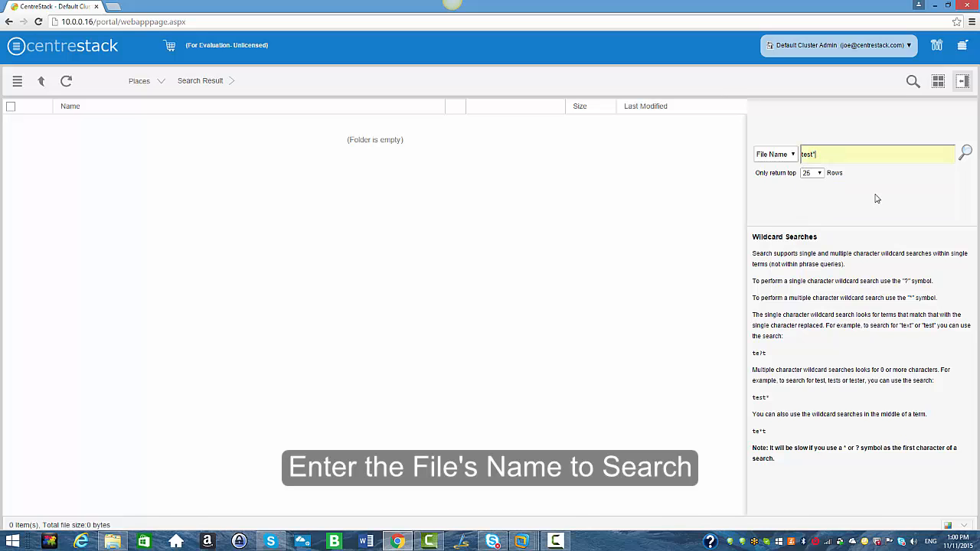
click(966, 153)
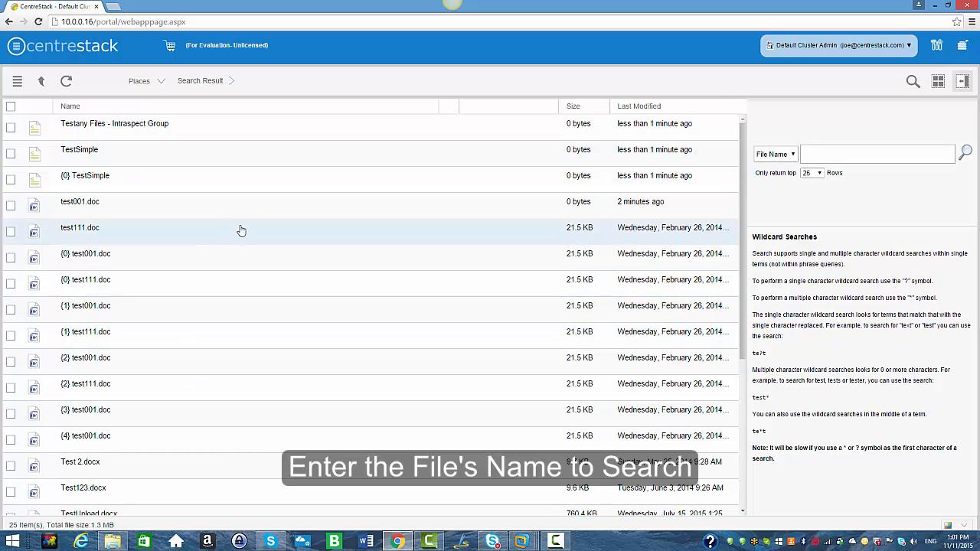
- Search for file names starting with "proj" and return to the root file list
click(834, 157)
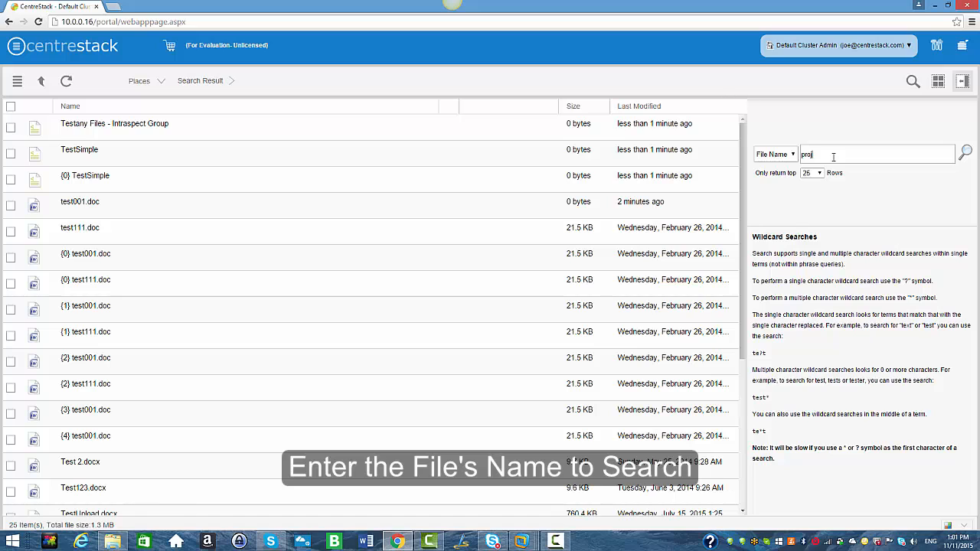
click(965, 154)
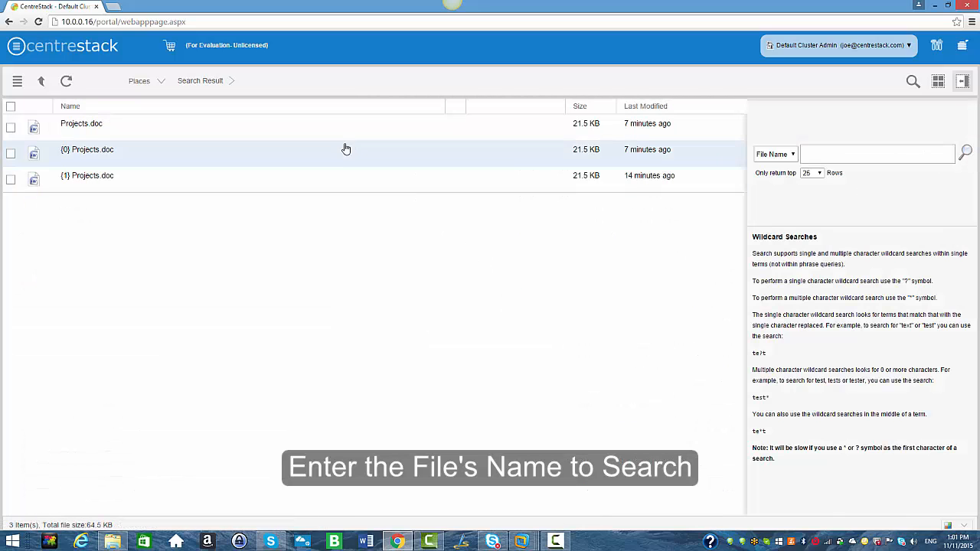
click(42, 83)
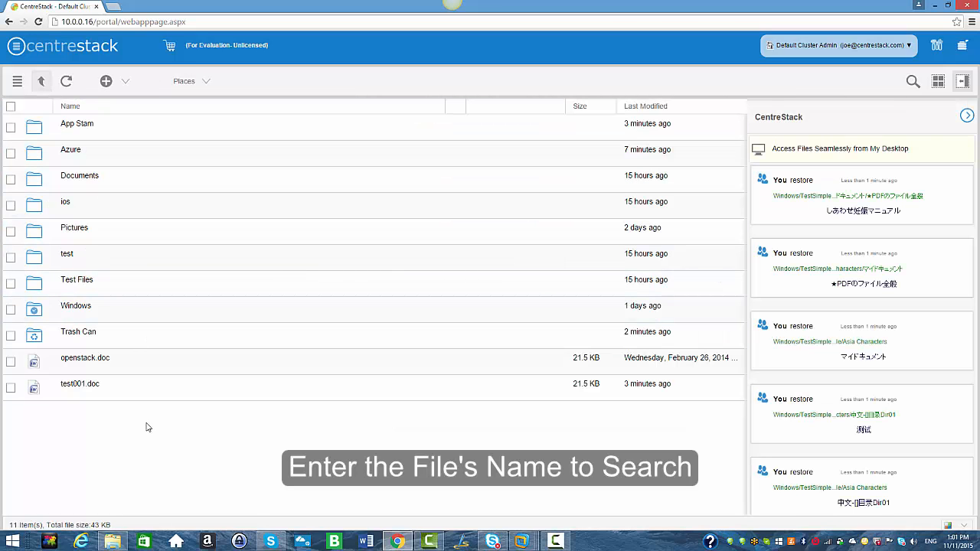
- List the file change log for the last 5 days in the Management Console reports and return to My Files
click(838, 44)
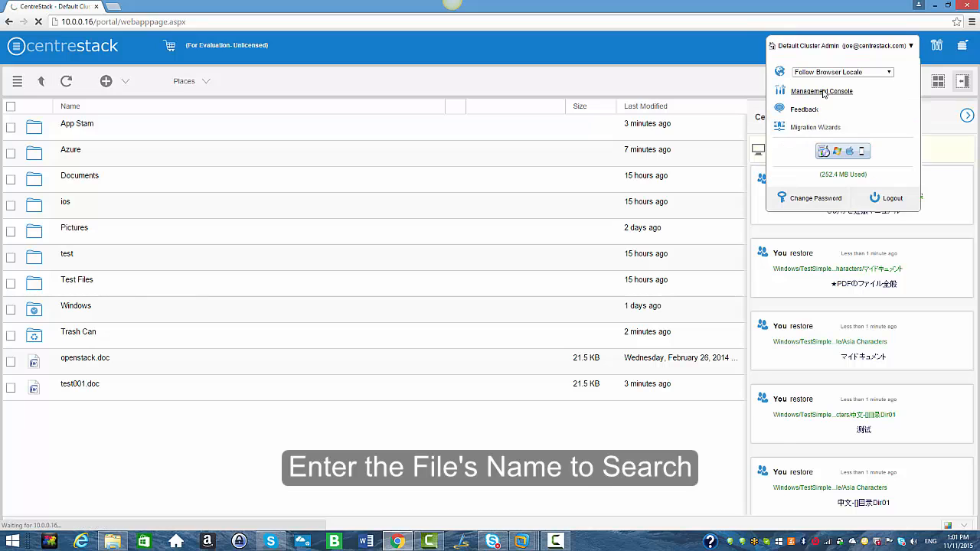
click(824, 91)
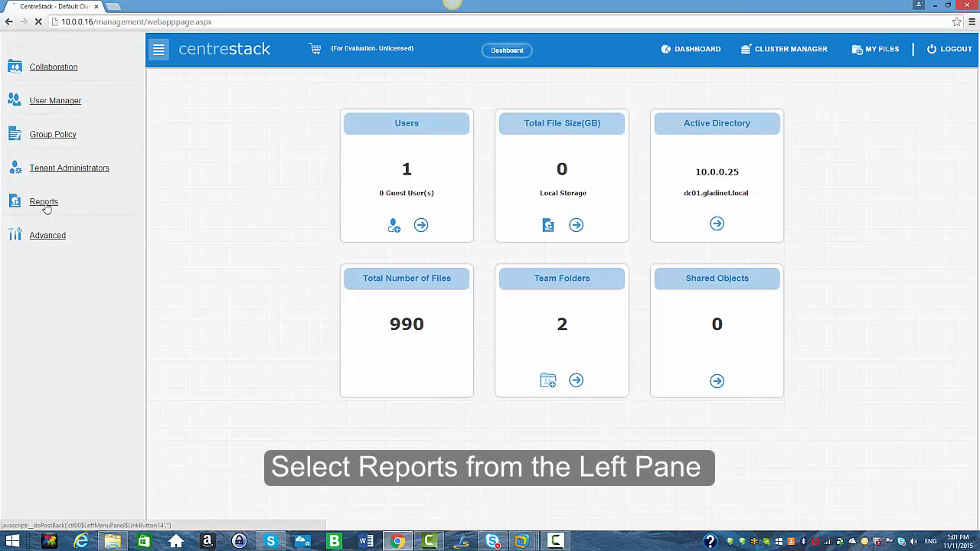
click(44, 204)
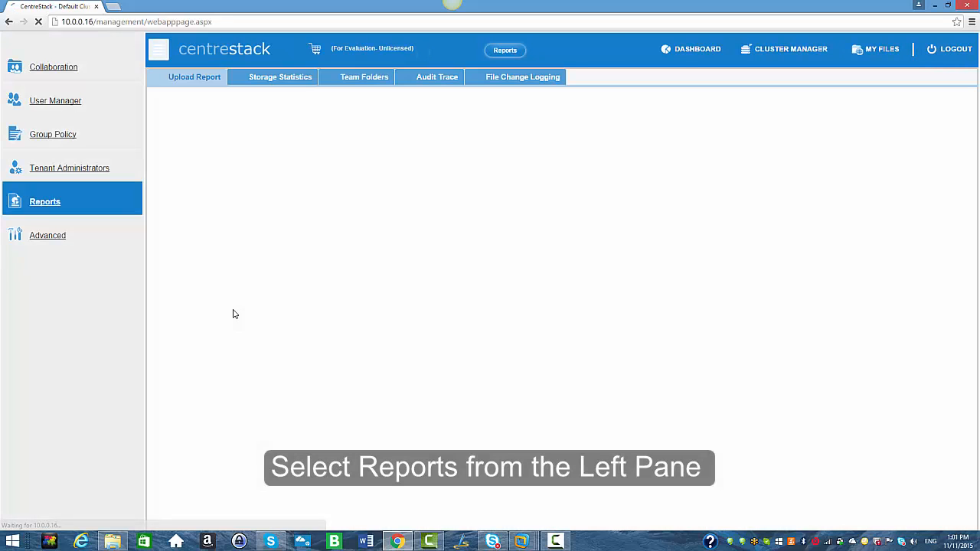
click(515, 80)
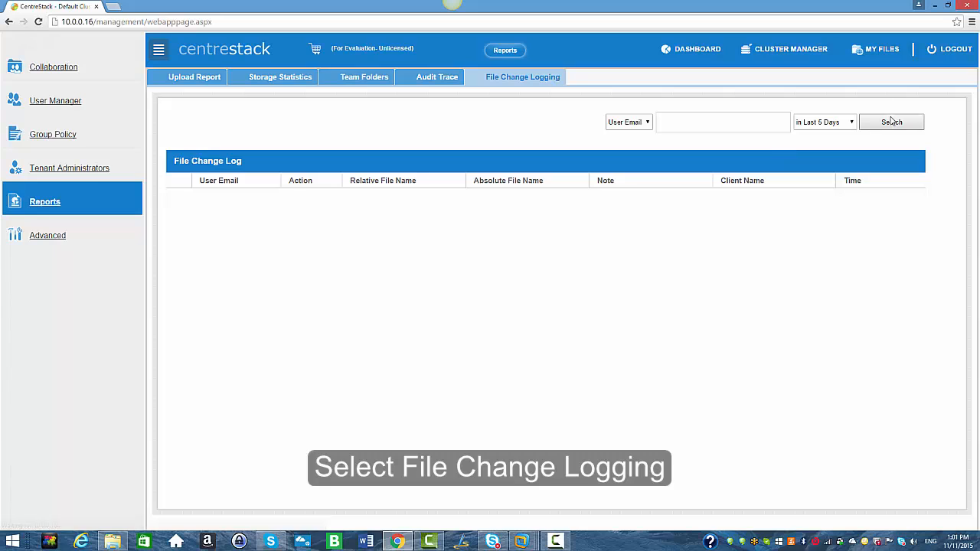
click(892, 123)
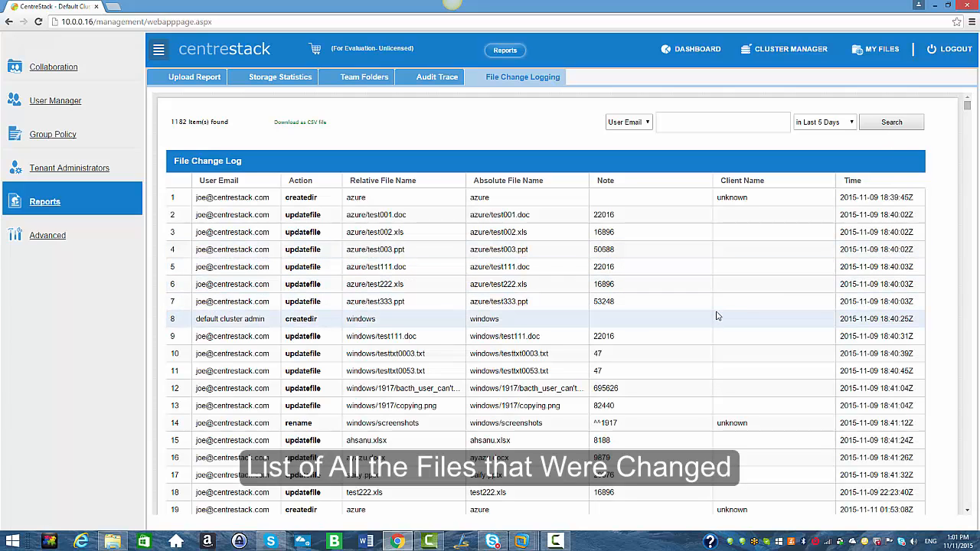
click(881, 50)
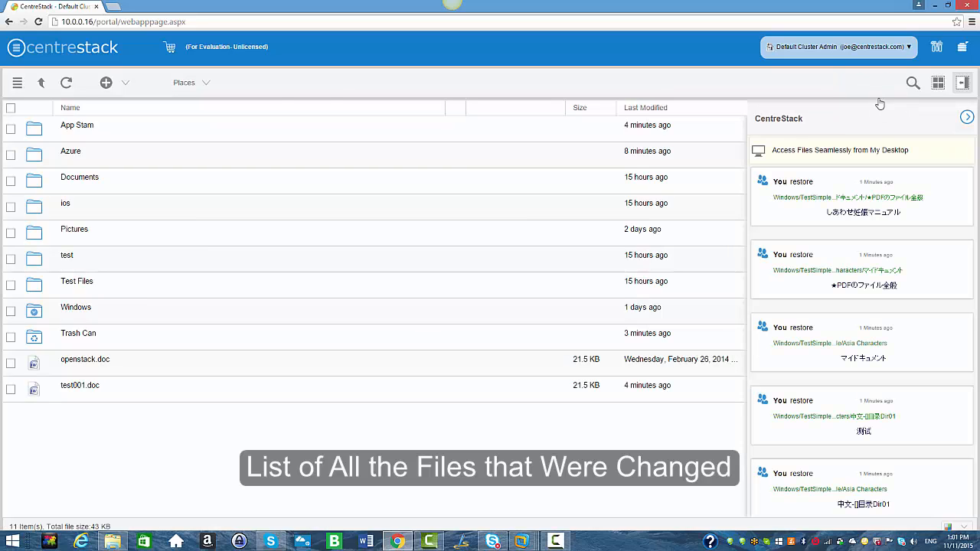
- Examine the file actions available for test001.doc in the Documents folder and return to the root file list
click(77, 178)
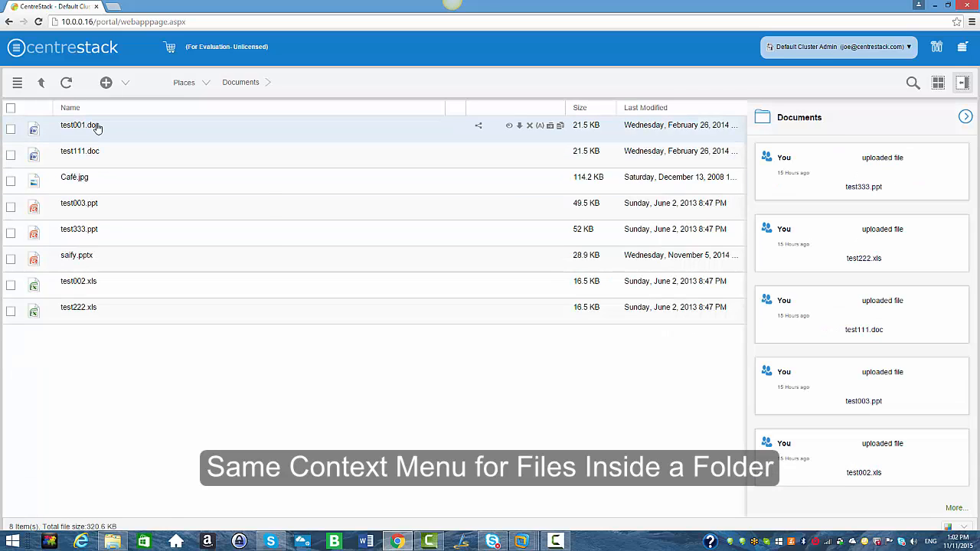
right_click(97, 128)
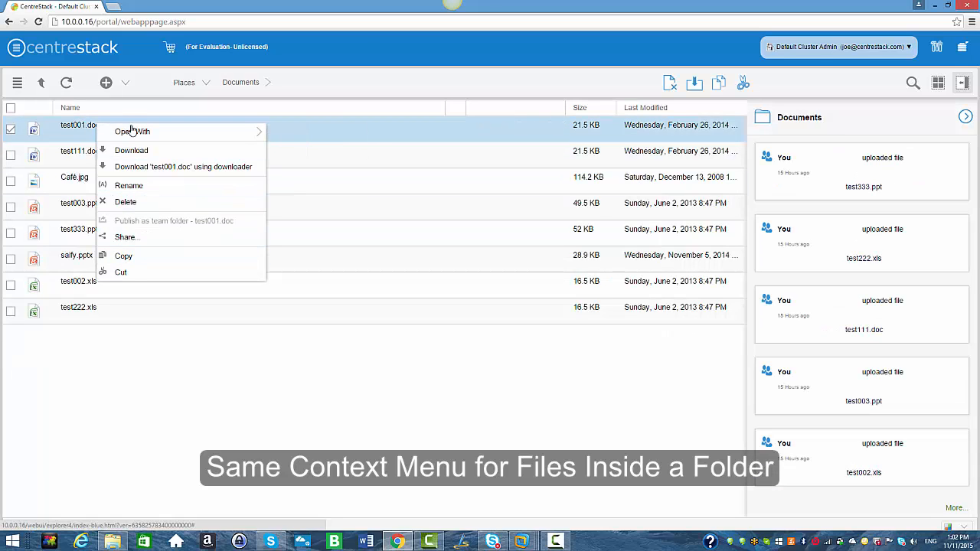
click(9, 132)
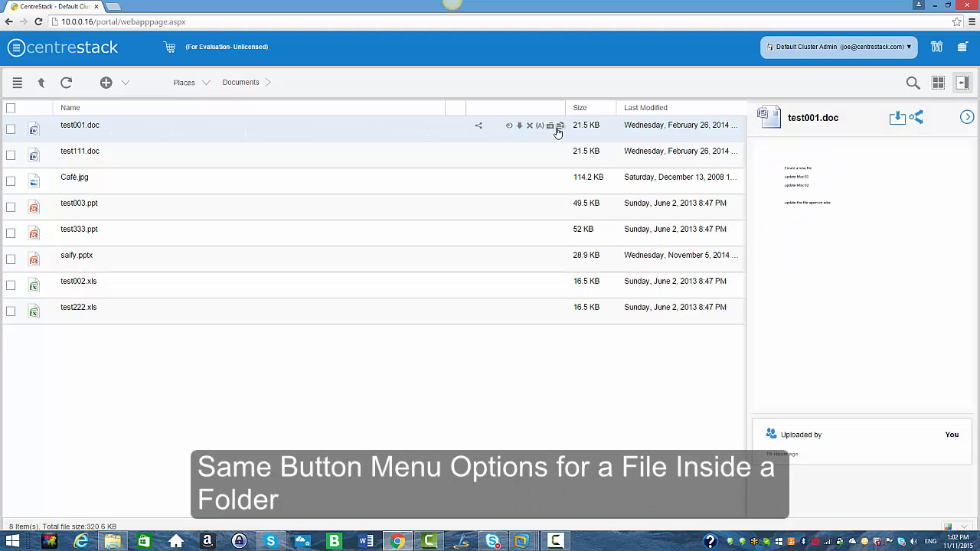
click(10, 133)
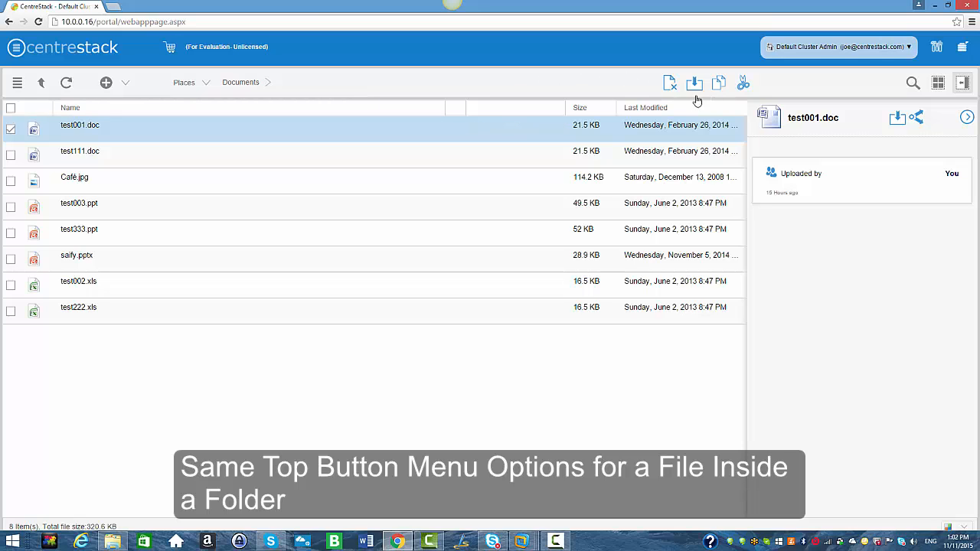
click(43, 84)
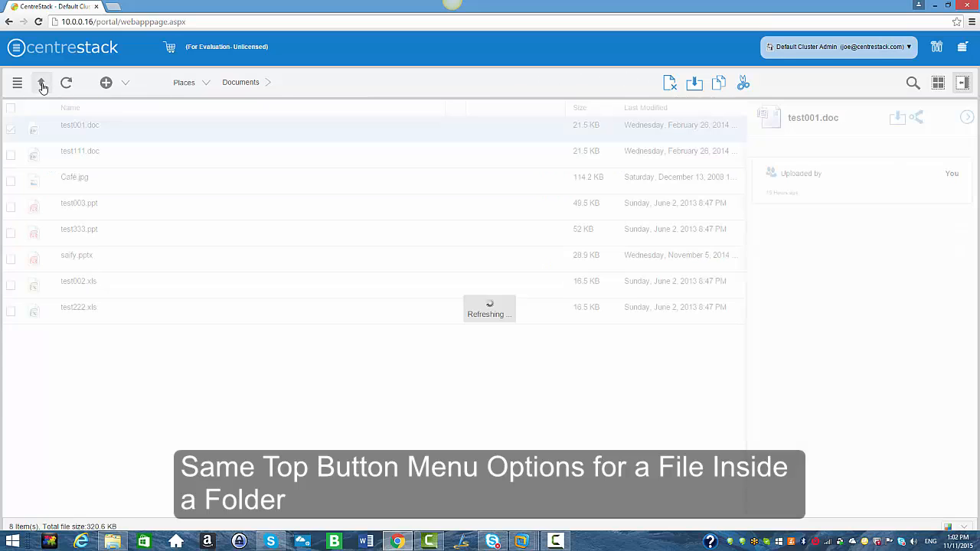